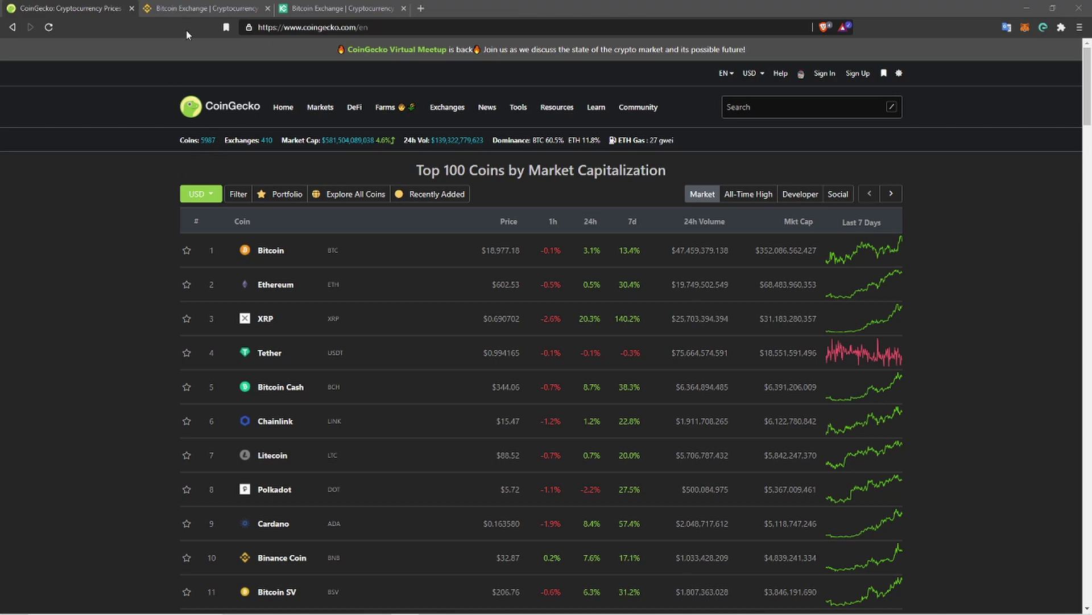
Glance over the Binance and KuCoin tabs, then open CoinGecko's Binance exchange page via search.
left_click(187, 10)
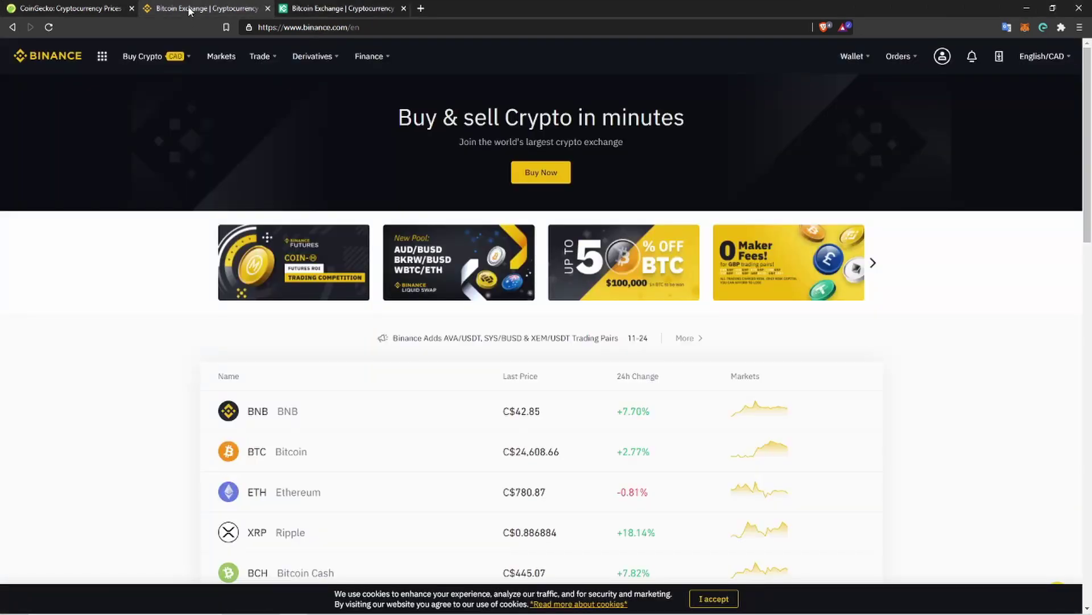
left_click(337, 10)
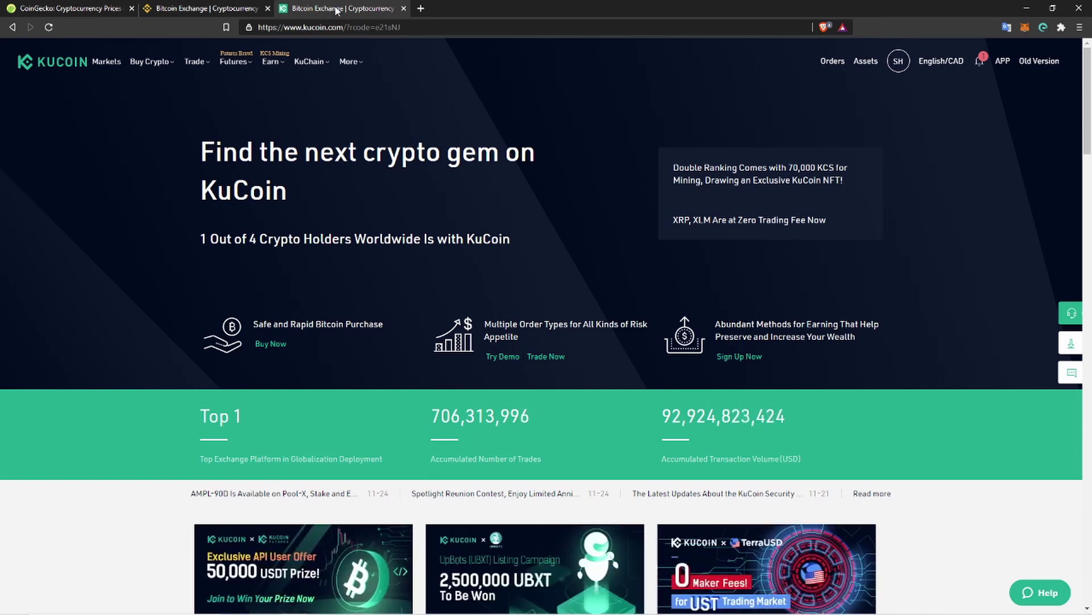
left_click(215, 8)
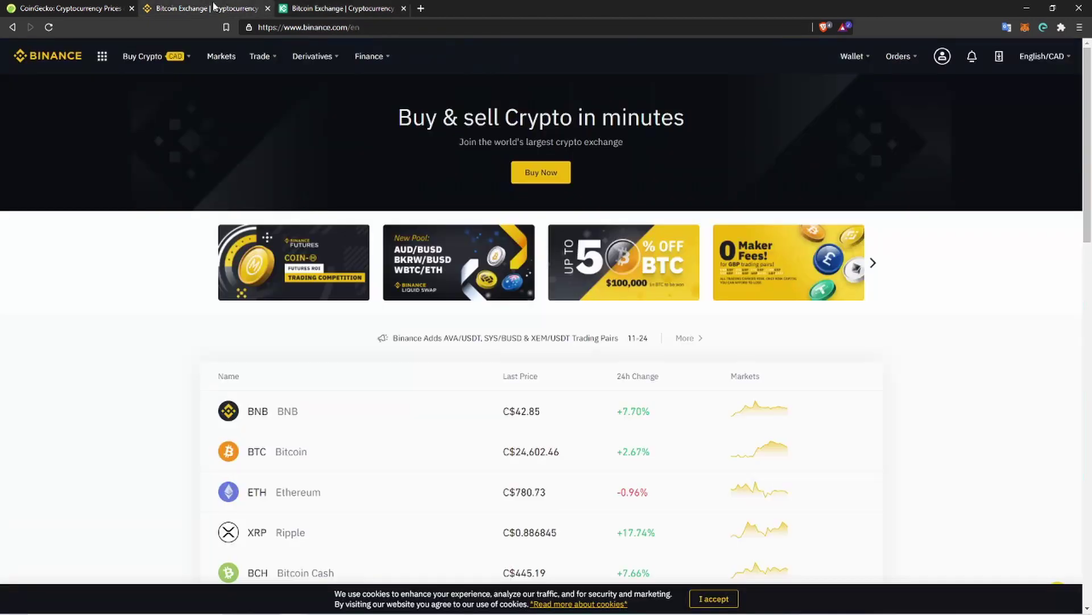
left_click(87, 9)
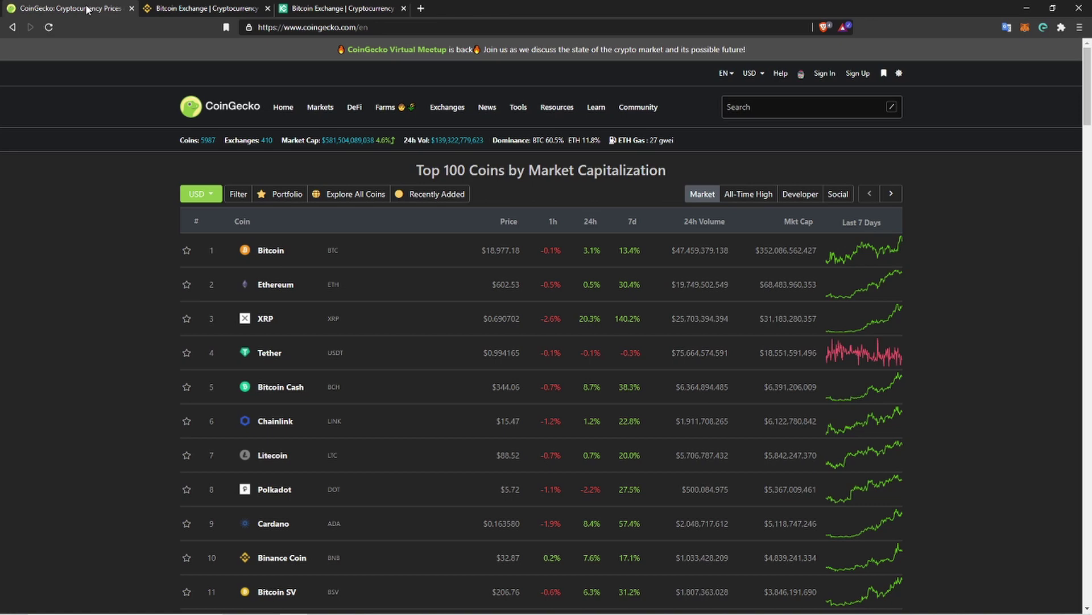
left_click(373, 29)
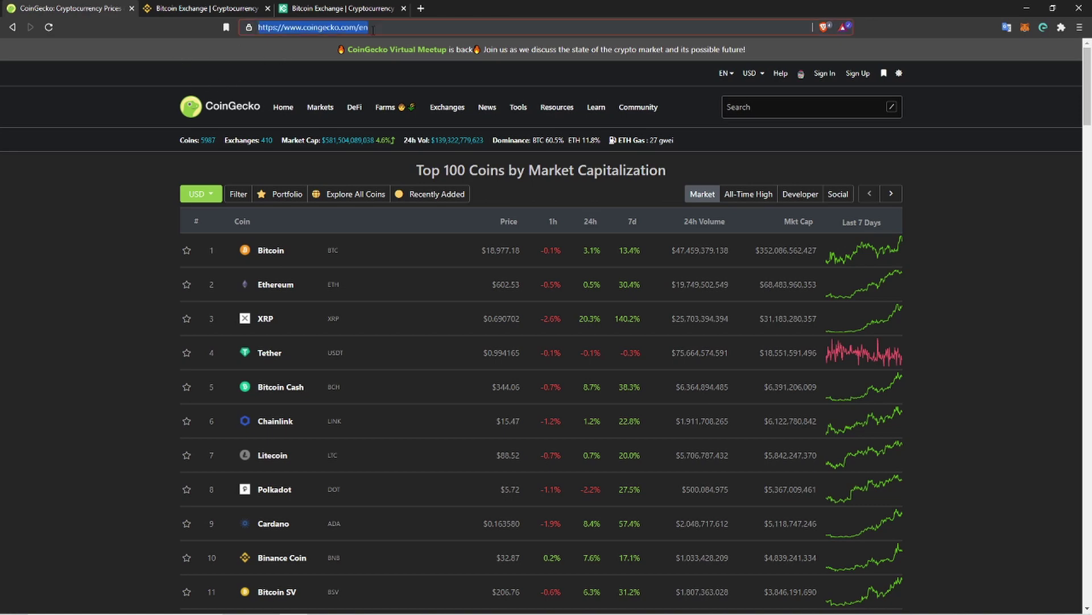
left_click(763, 107)
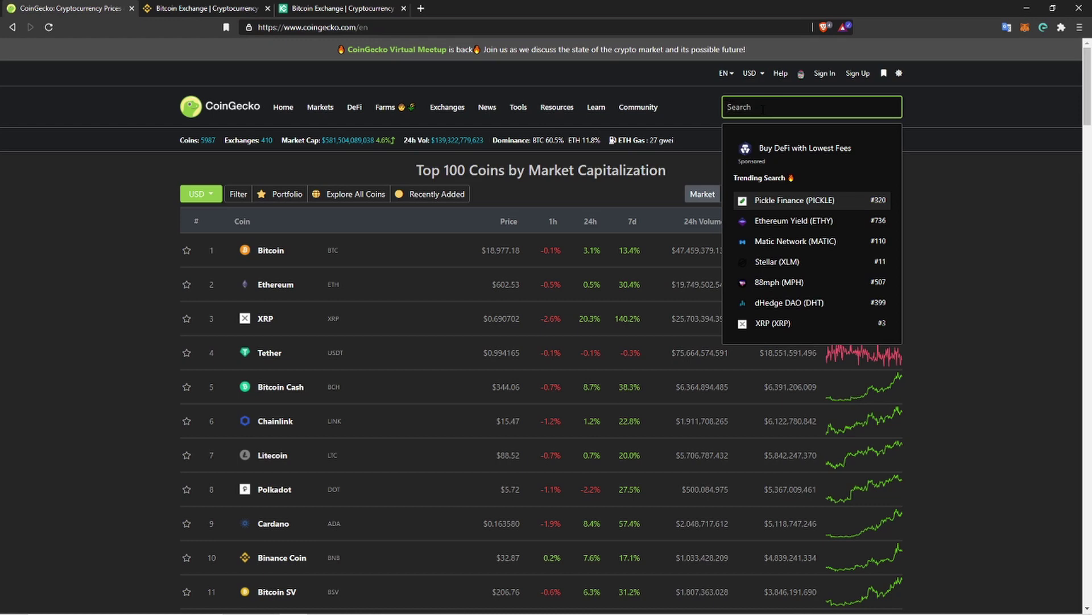
type("binan")
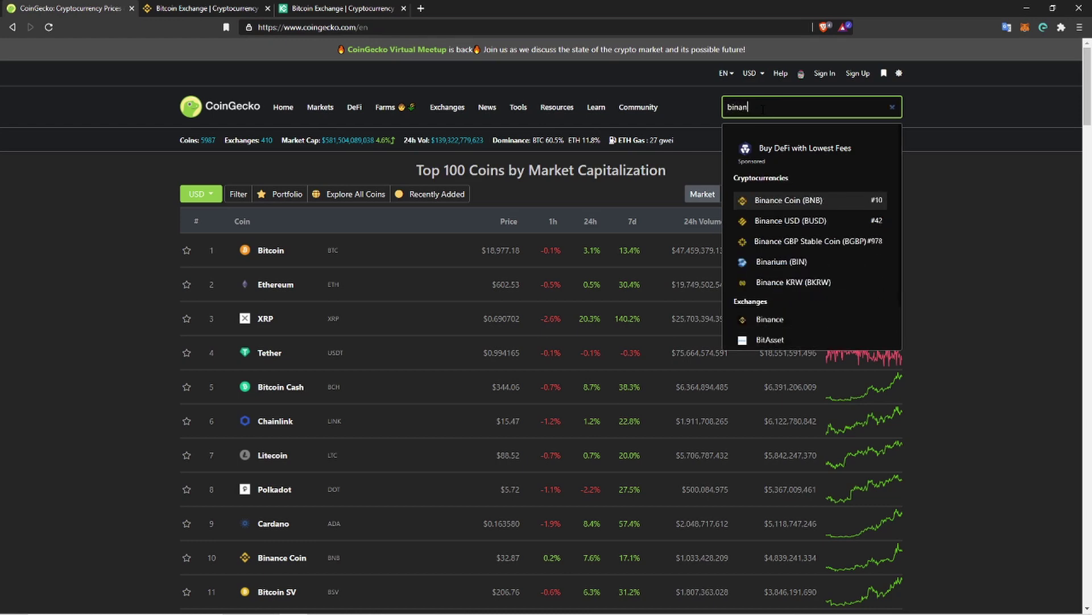
type("ce")
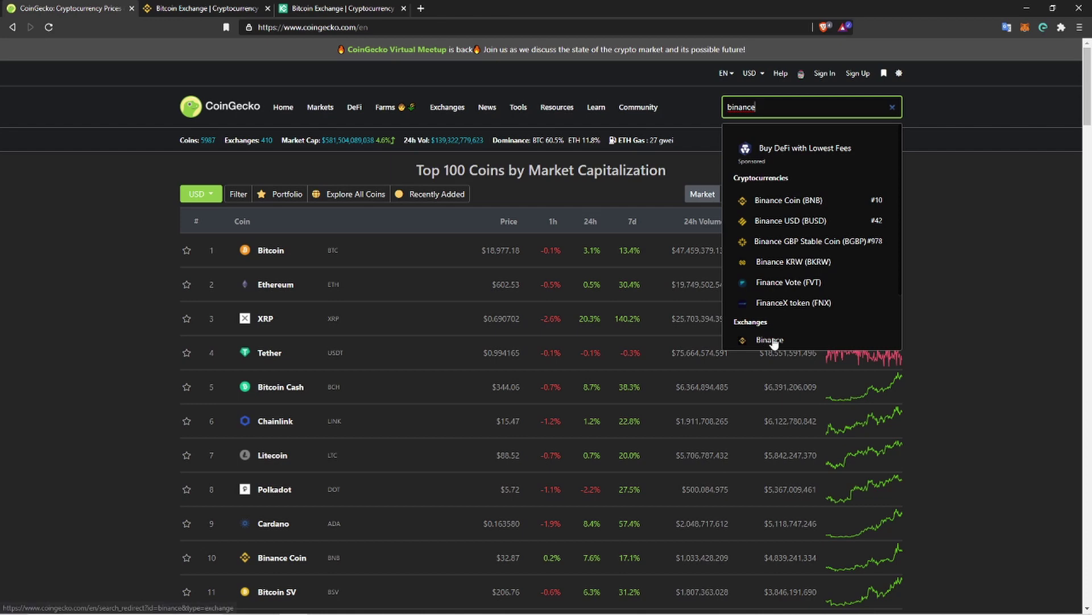
left_click(770, 340)
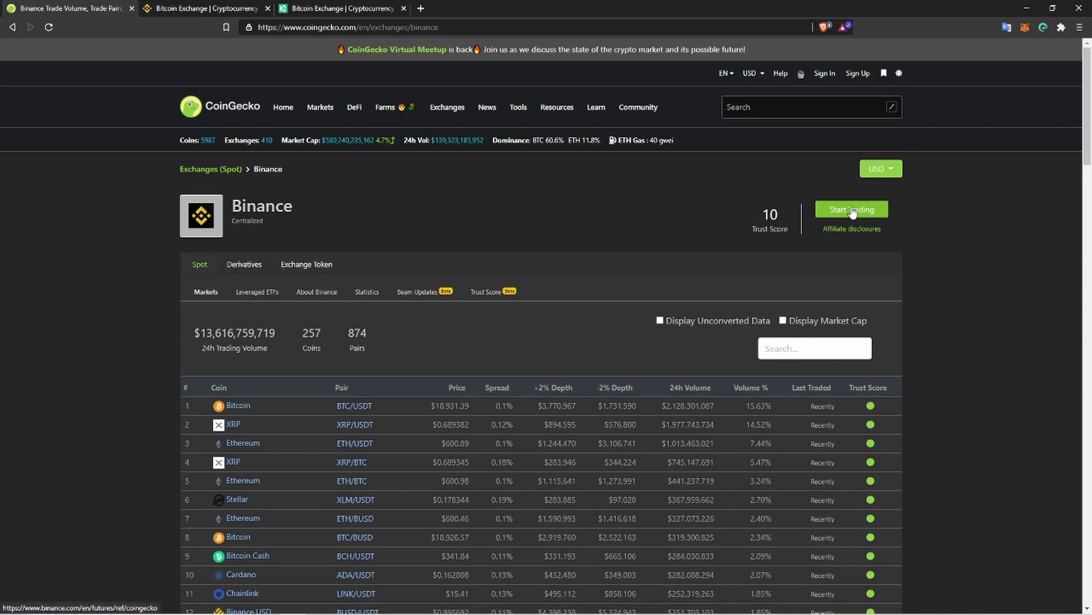
Search CoinGecko for kucoin and open the KuCoin exchange page (trust score 8).
left_click(770, 106)
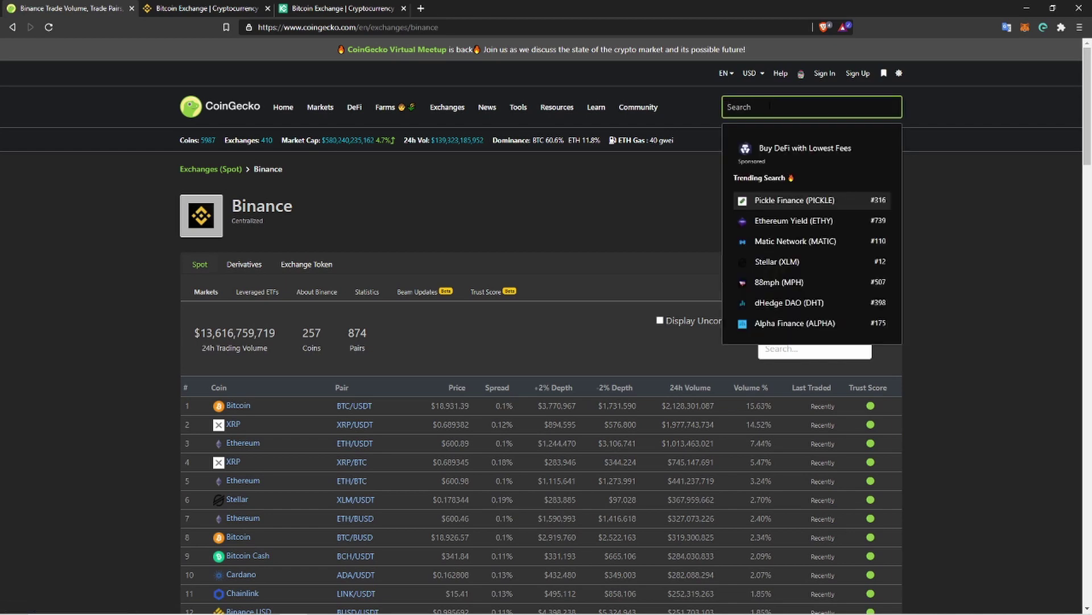
type("kucoin")
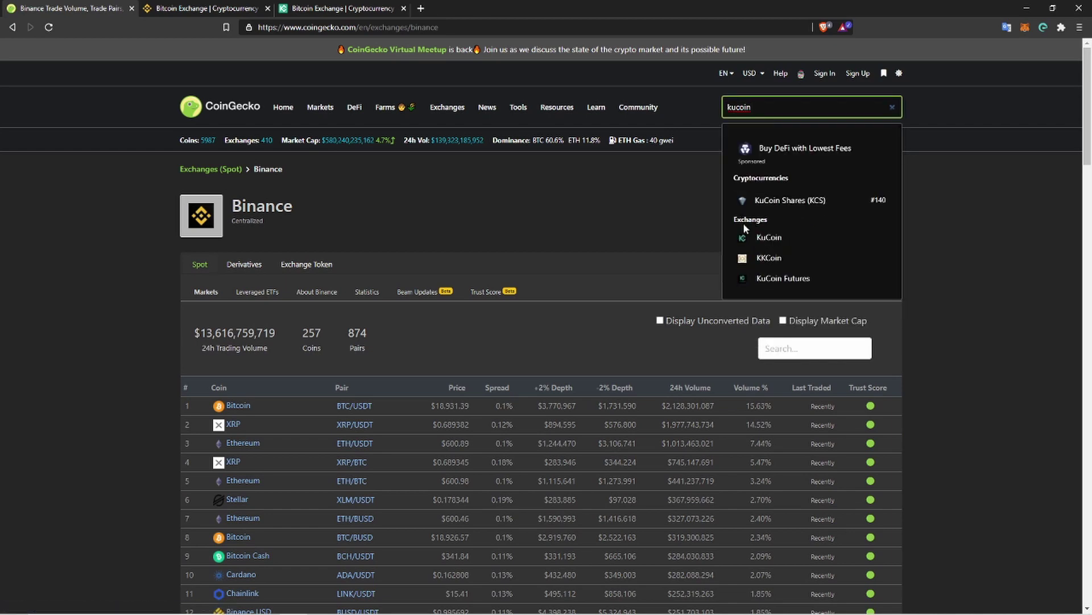
left_click(774, 239)
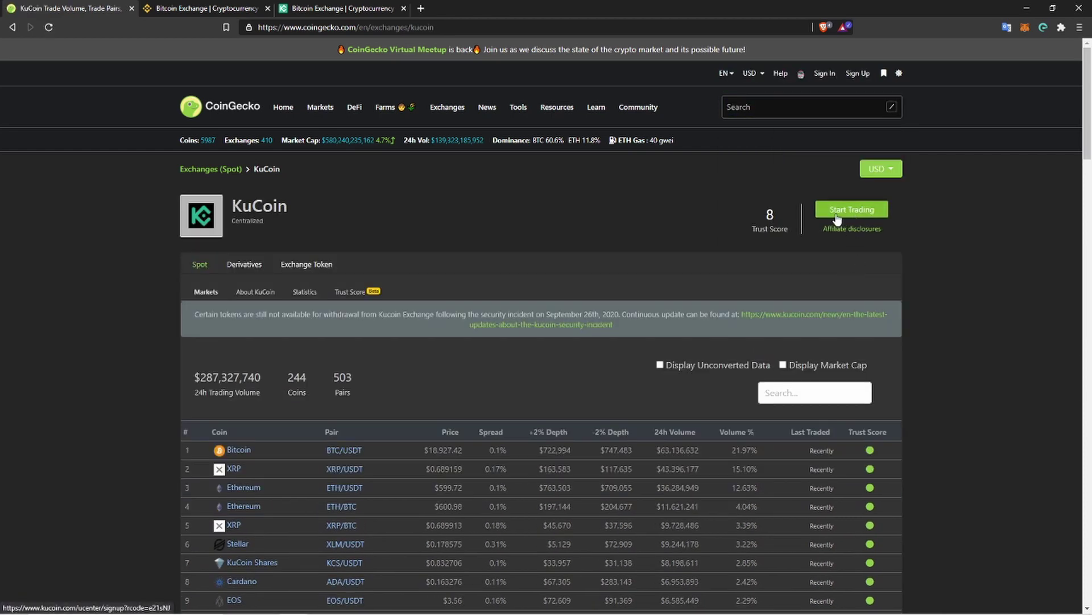
Return to Binance's homepage after checking KuCoin, bringing up the Wallet menu.
left_click(191, 9)
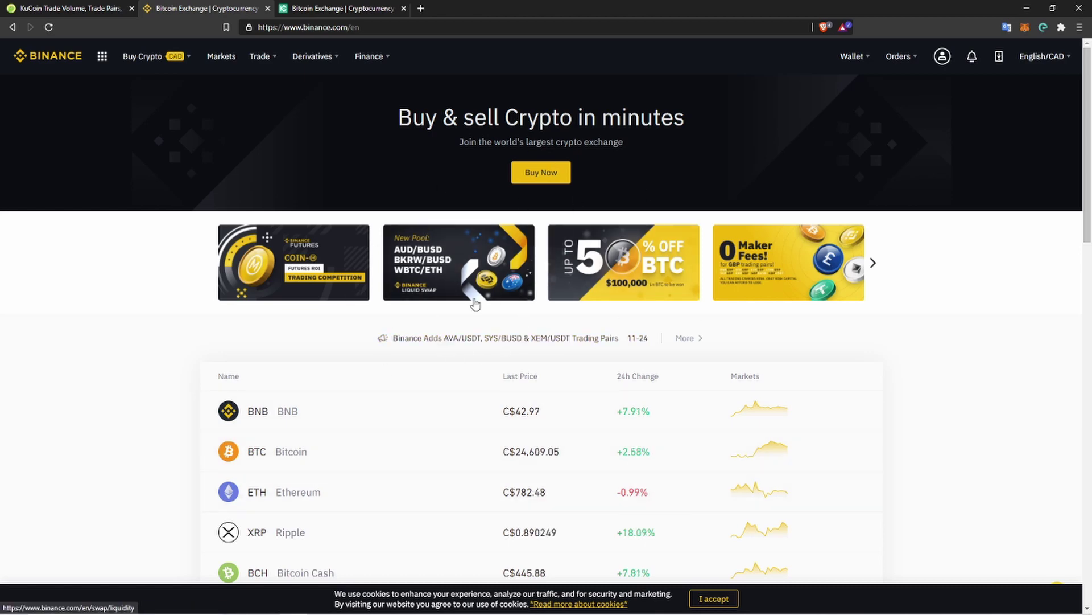
left_click(358, 8)
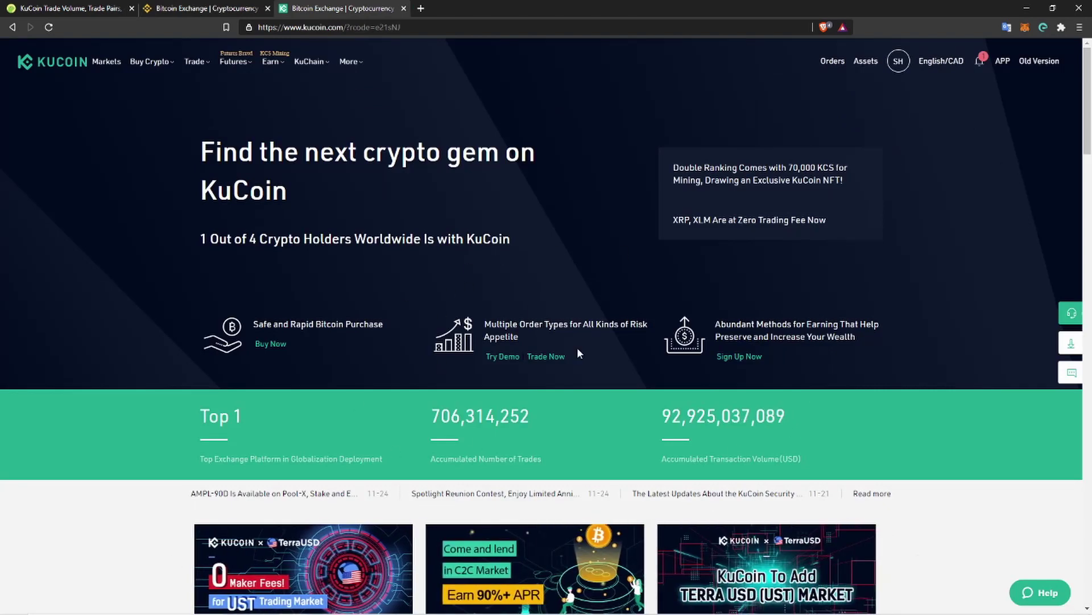
key("ctrl+shift+Tab")
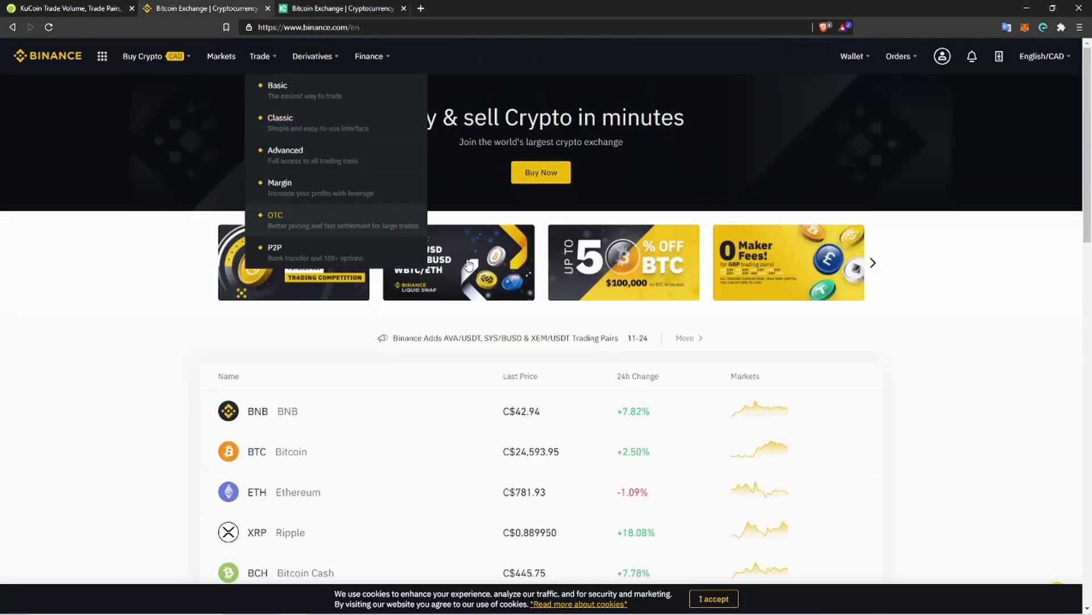
mouse_move(873, 62)
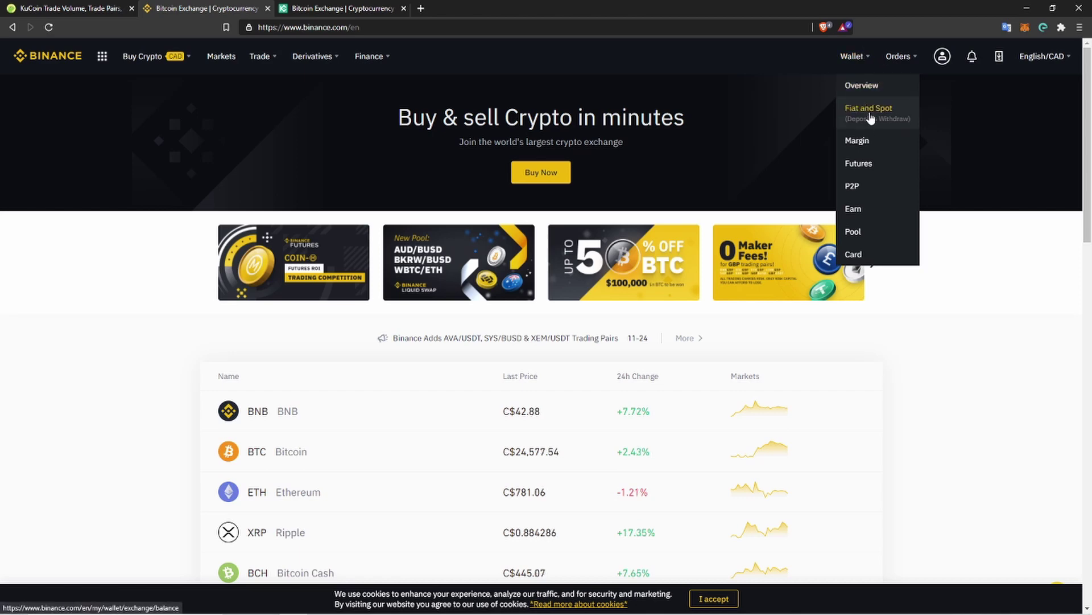
Open the Fiat and Spot wallet with Hide Small Balances on, leaving BTC, CTK and ETH.
left_click(871, 118)
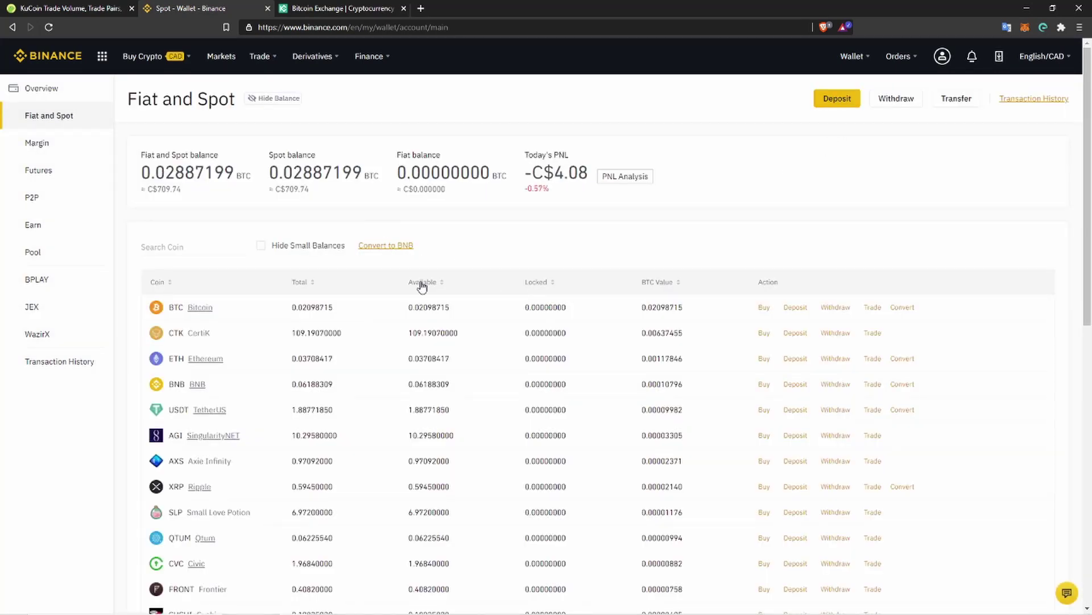
left_click(261, 245)
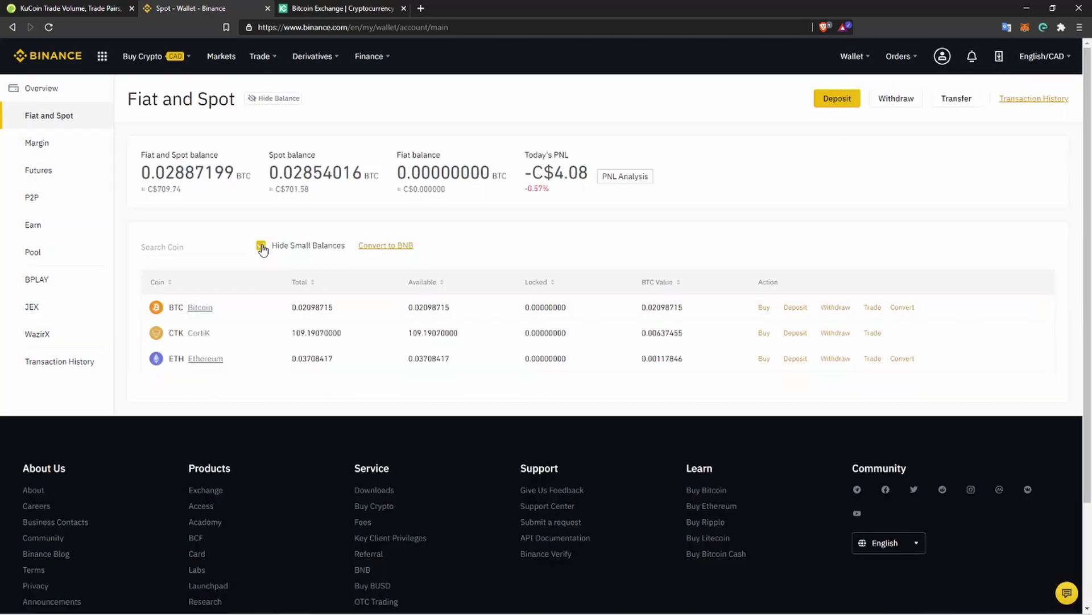
left_click(261, 246)
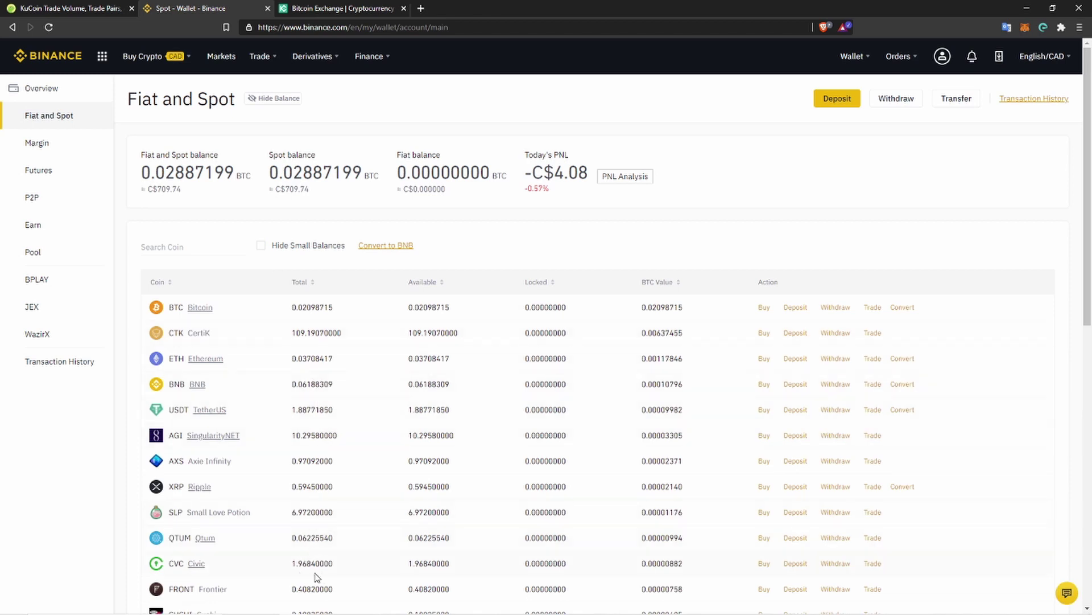
left_click(261, 246)
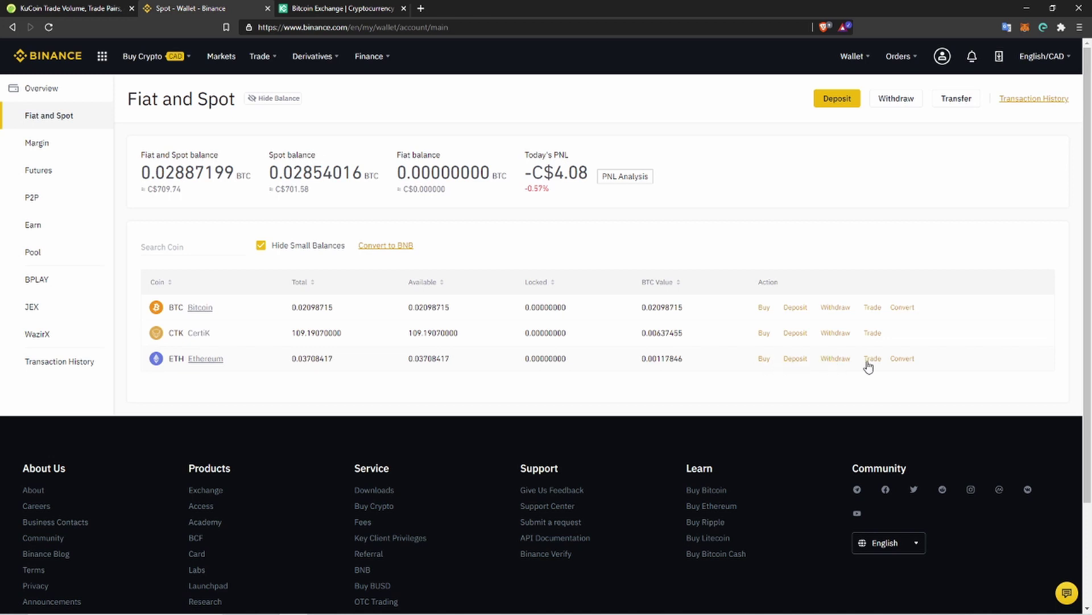
Start an ETH withdrawal from the Fiat and Spot wallet, showing 0.03708417 ETH available.
left_click(833, 360)
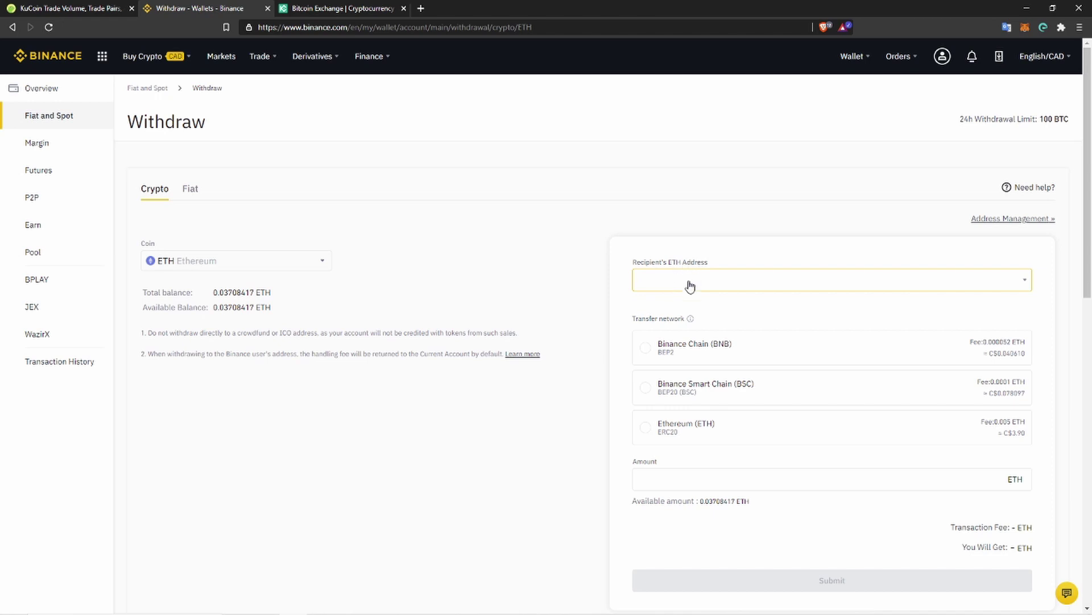
Open the KuCoin Main Account deposit page, briefly checking the Binance withdraw tab.
left_click(331, 8)
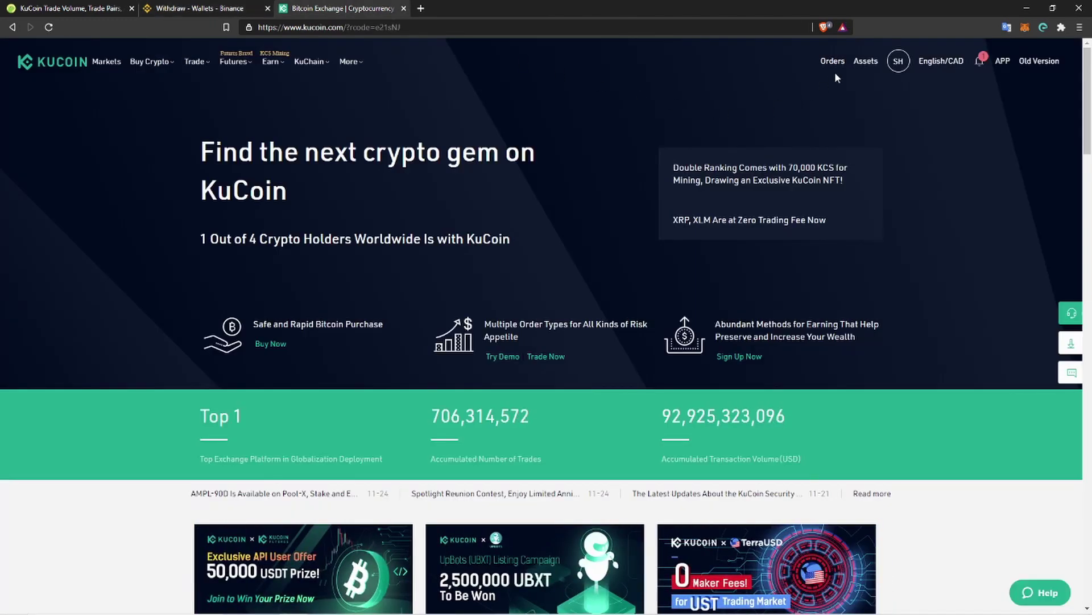
mouse_move(863, 62)
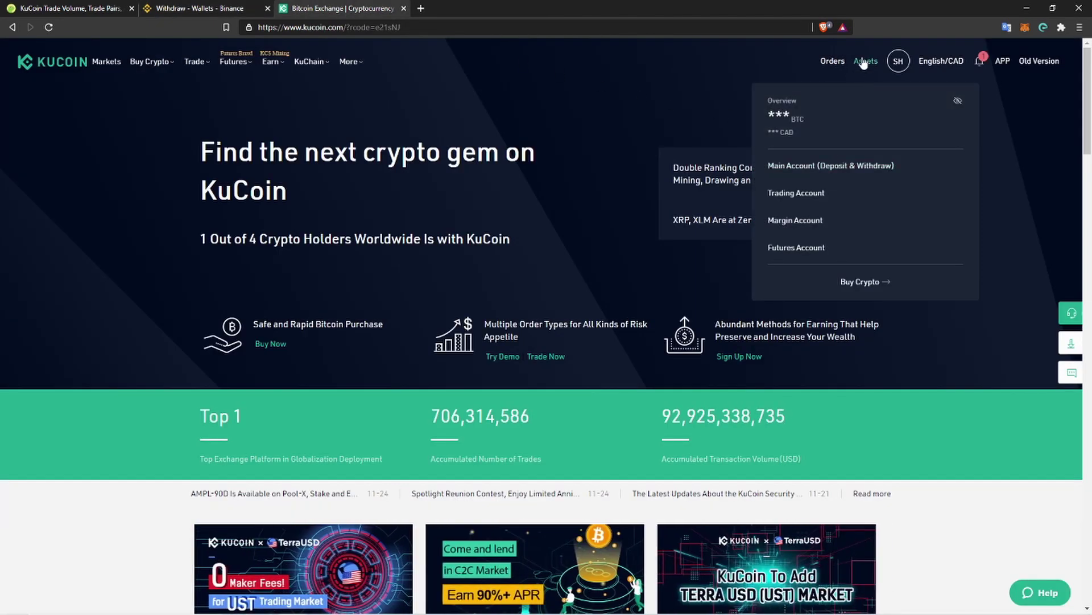
left_click(820, 169)
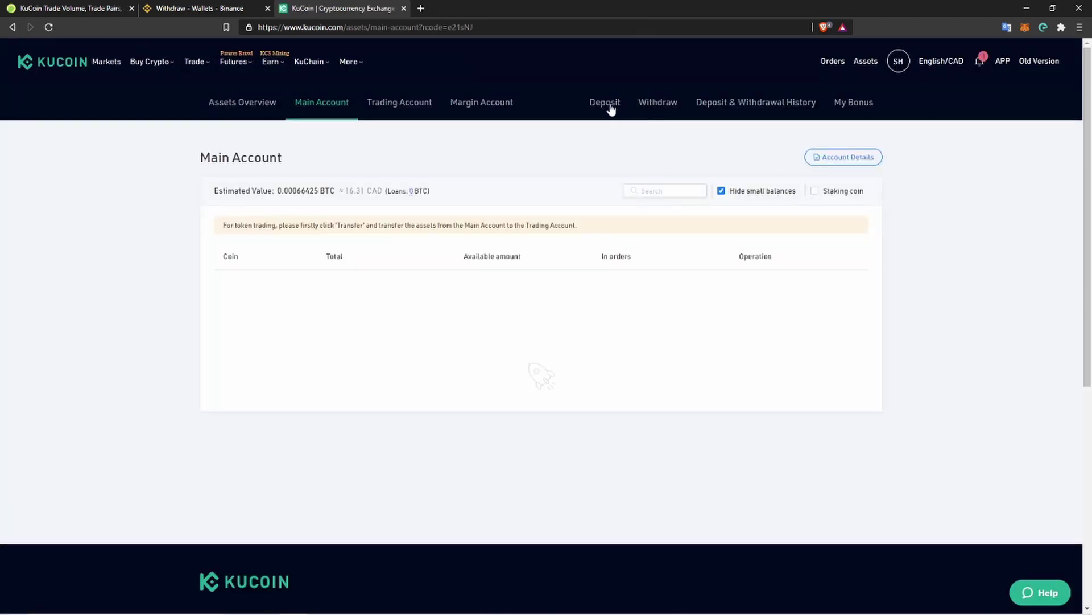
left_click(199, 8)
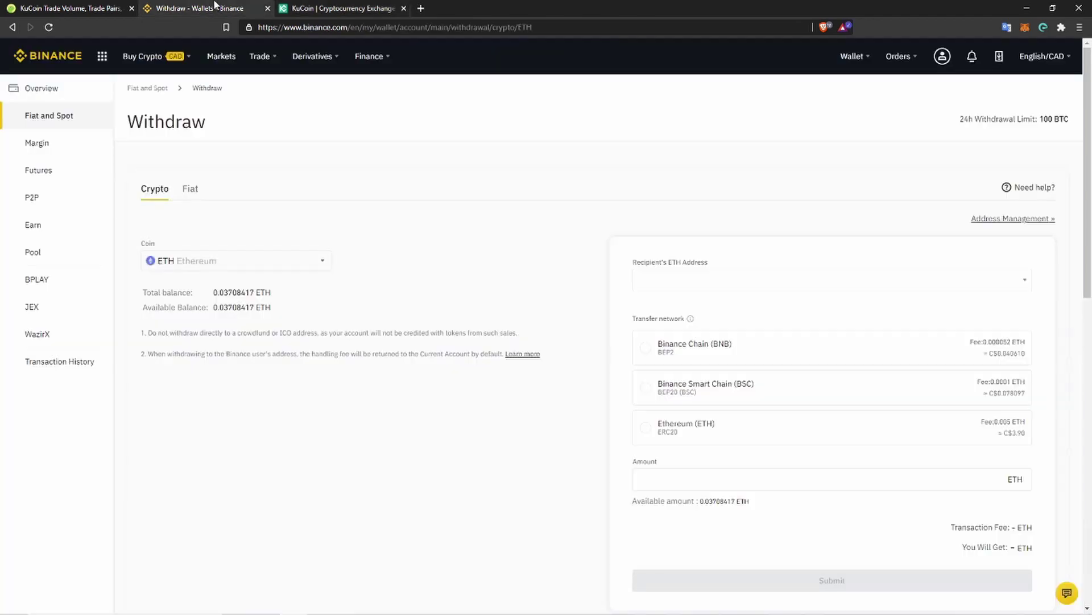
left_click(340, 8)
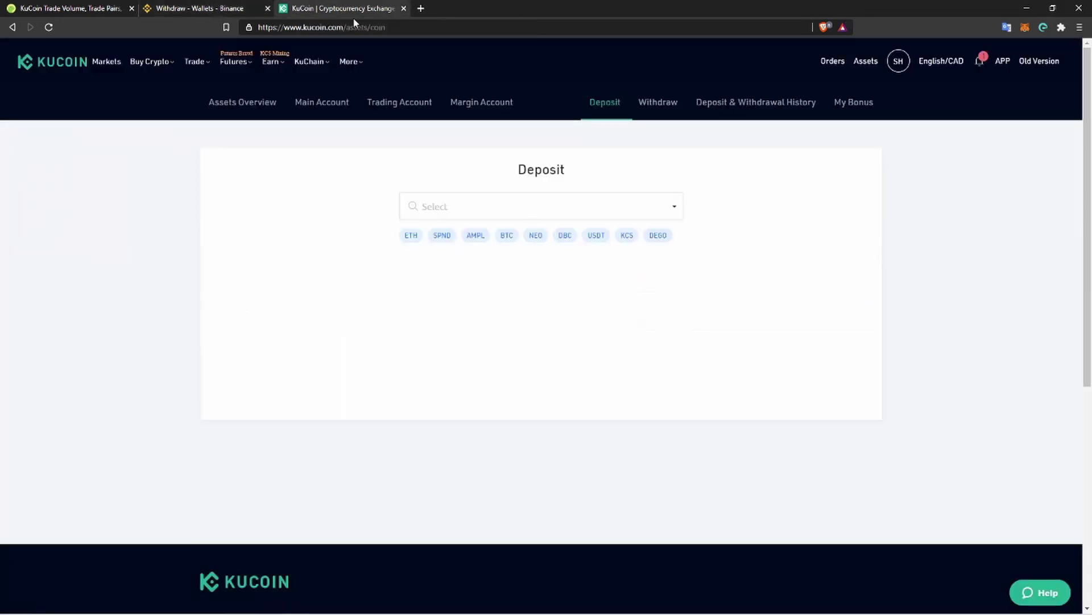
Choose ETH Ethereum as the deposit coin and acknowledge the changed-address risk notice.
left_click(516, 208)
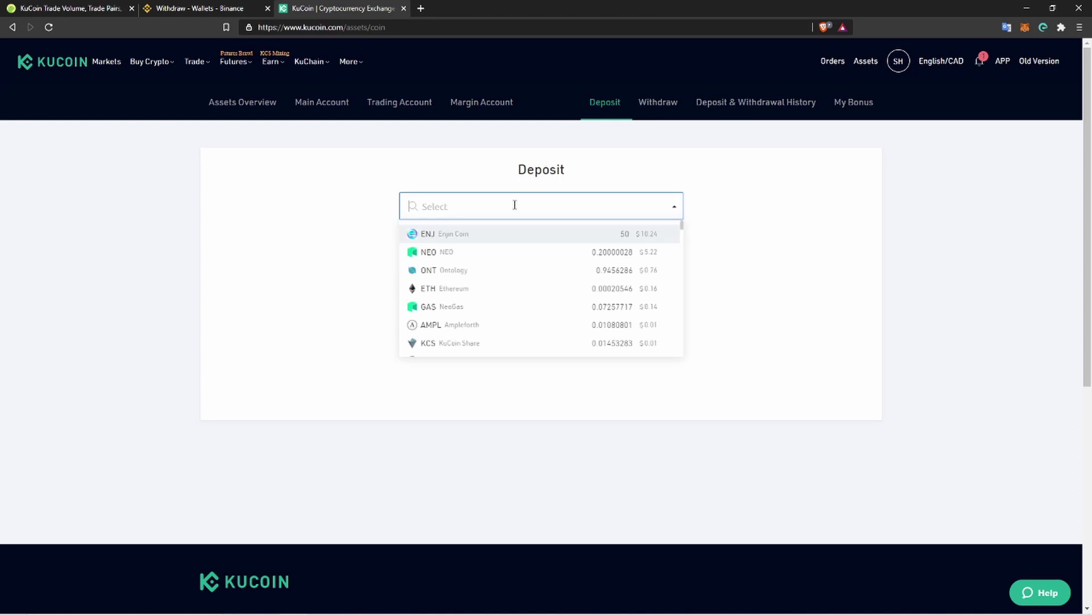
type("eth")
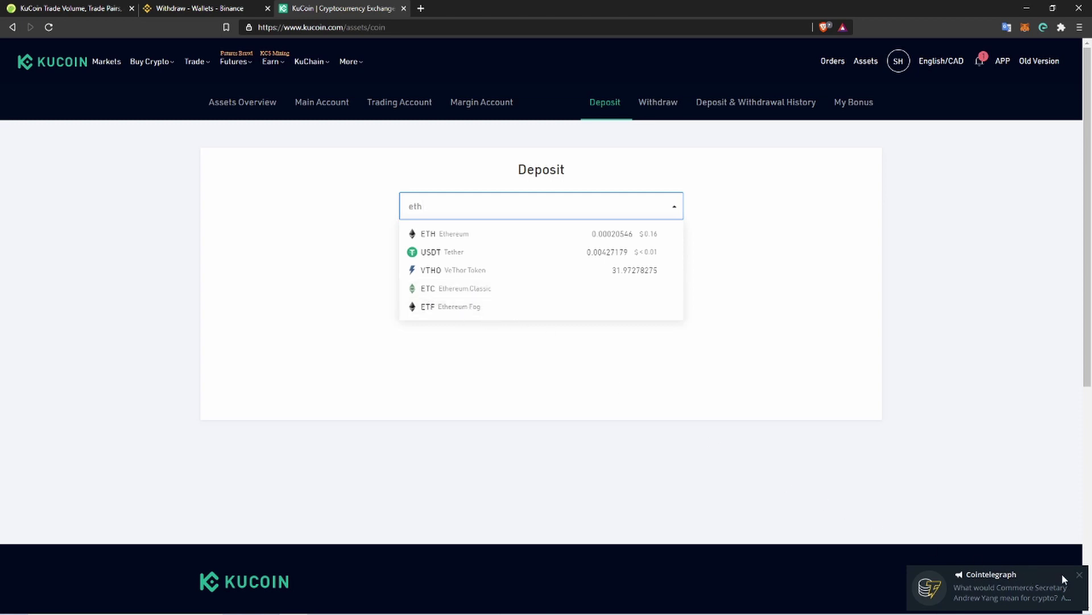
left_click(678, 324)
left_click(446, 208)
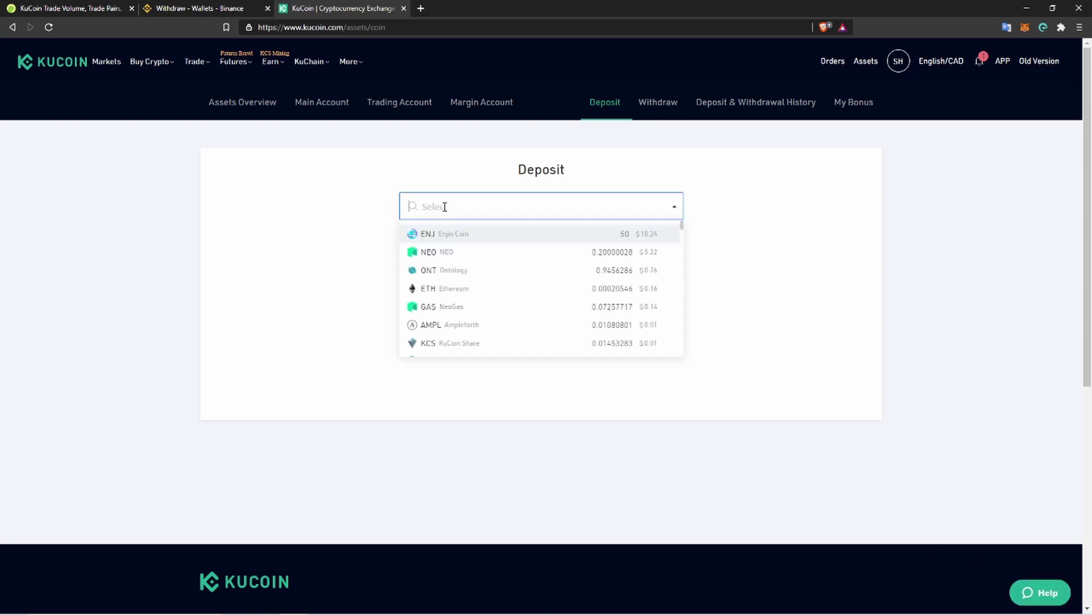
type("eth")
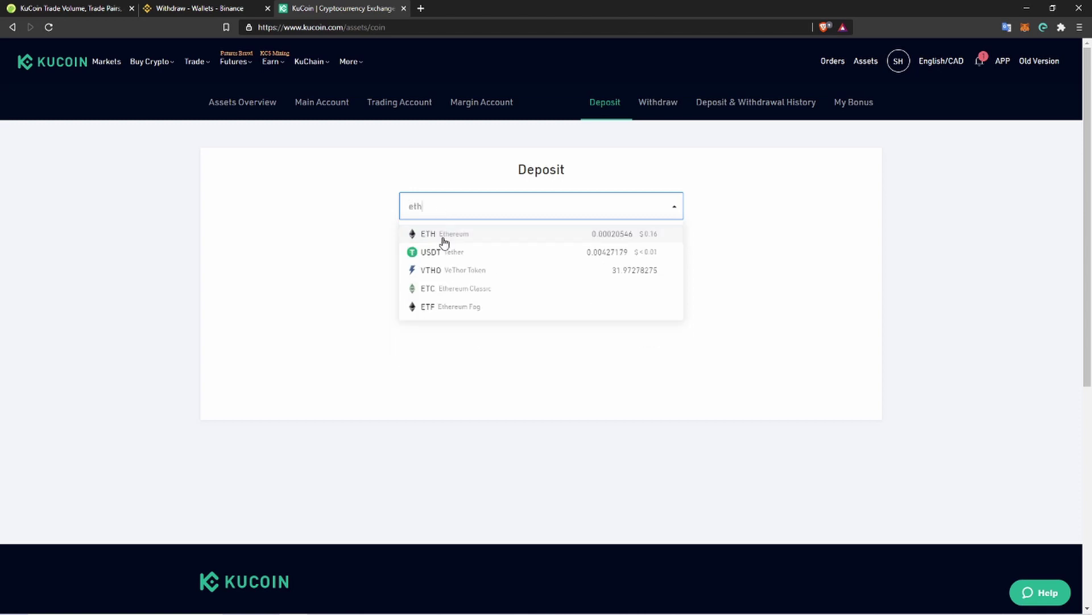
left_click(448, 237)
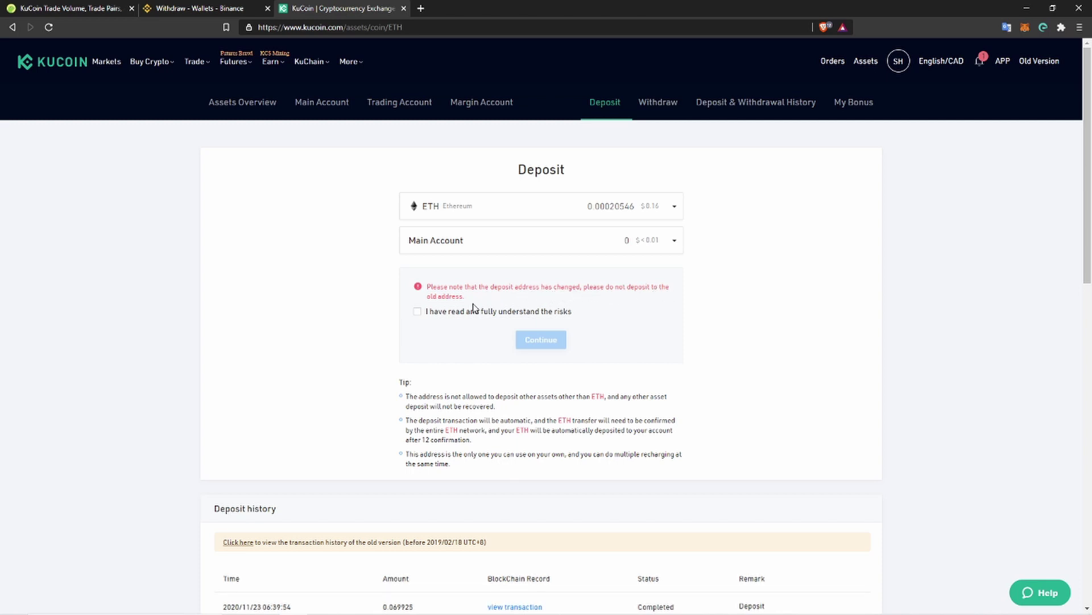
left_click(417, 313)
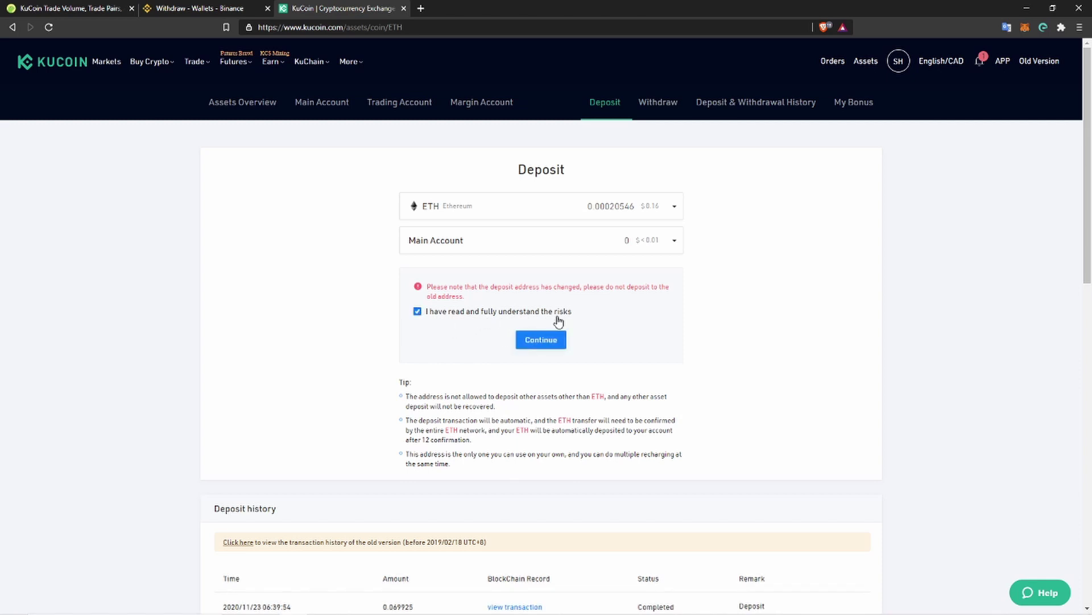
Reveal KuCoin's ETH deposit address and inspect its first and last characters.
left_click(554, 338)
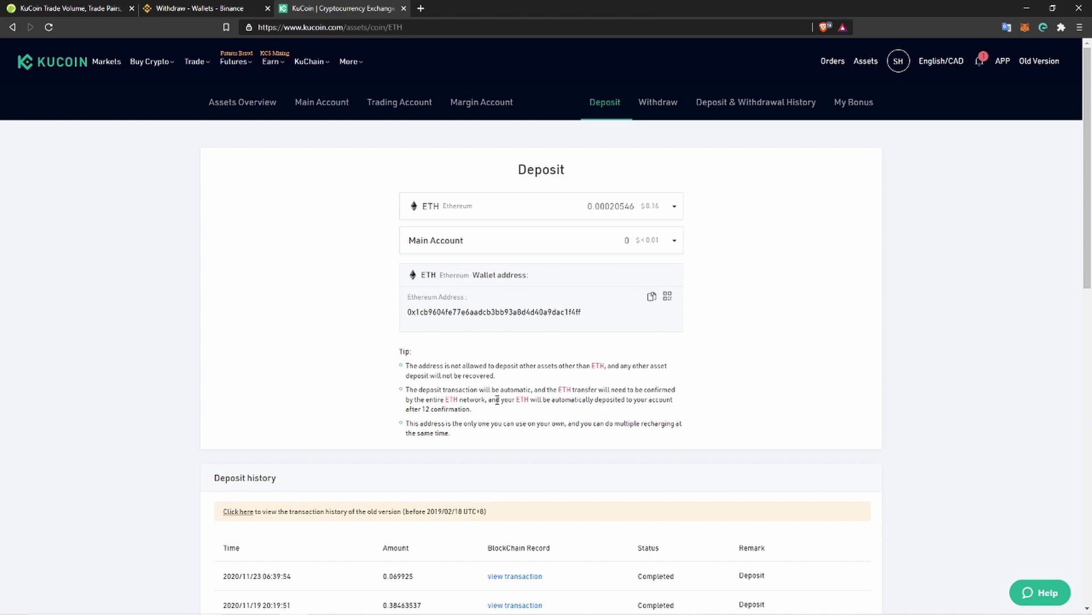
mouse_move(666, 297)
left_click_drag(412, 312, 580, 313)
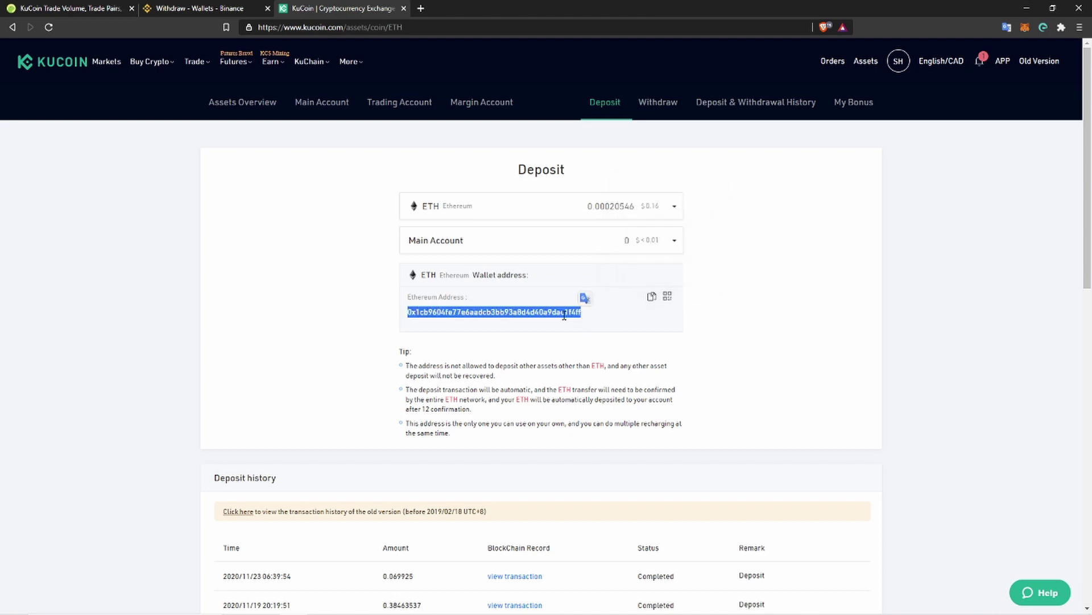
left_click(420, 329)
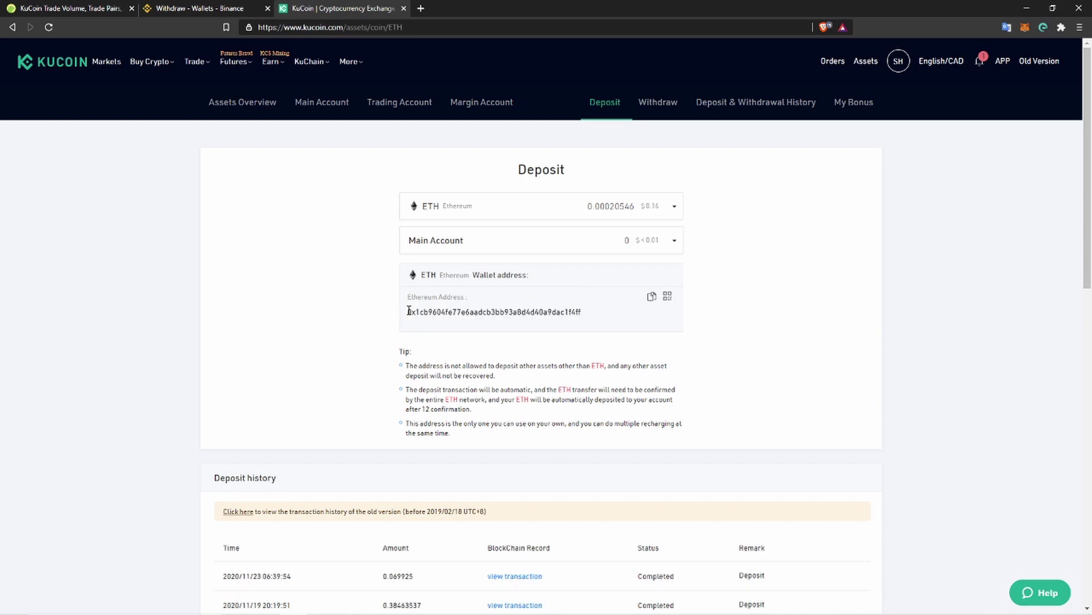
left_click_drag(408, 312, 424, 314)
left_click_drag(582, 313, 570, 312)
left_click(677, 354)
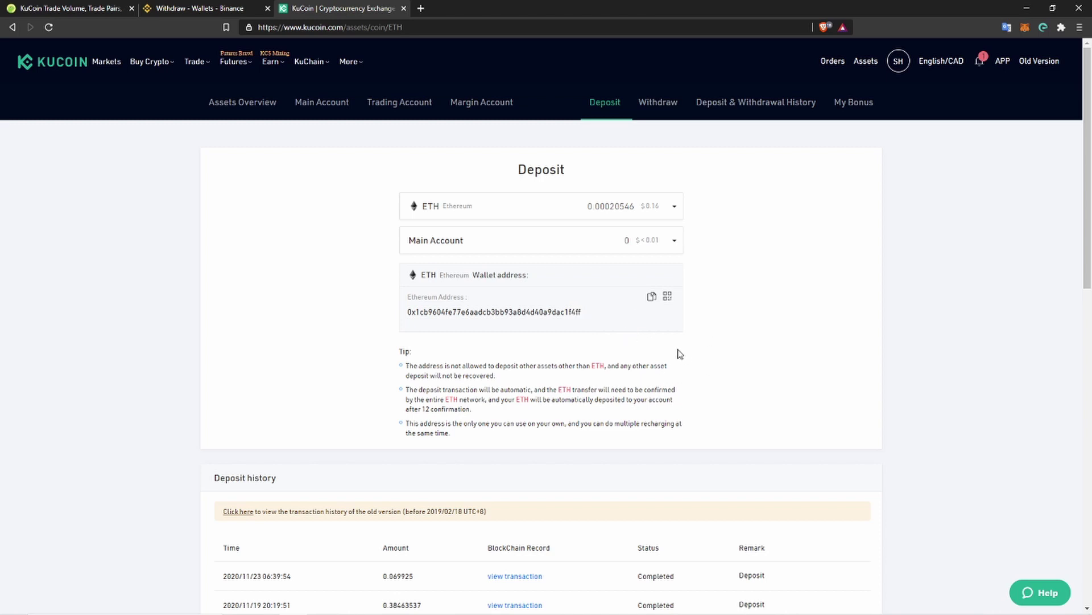
Copy the ETH deposit address and return to Binance's recipient address field.
left_click(653, 297)
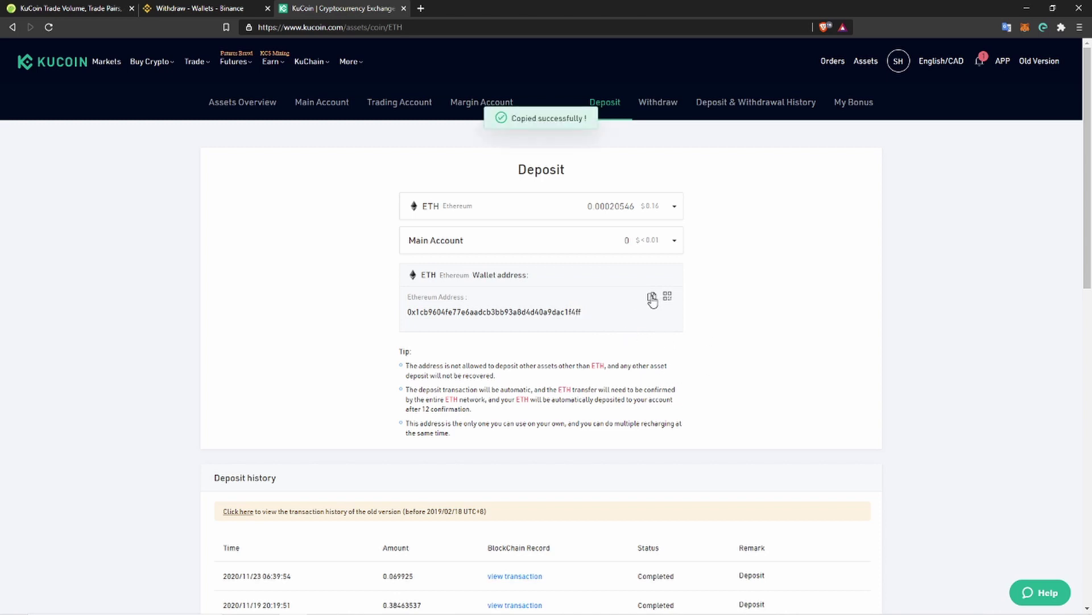
left_click(651, 297)
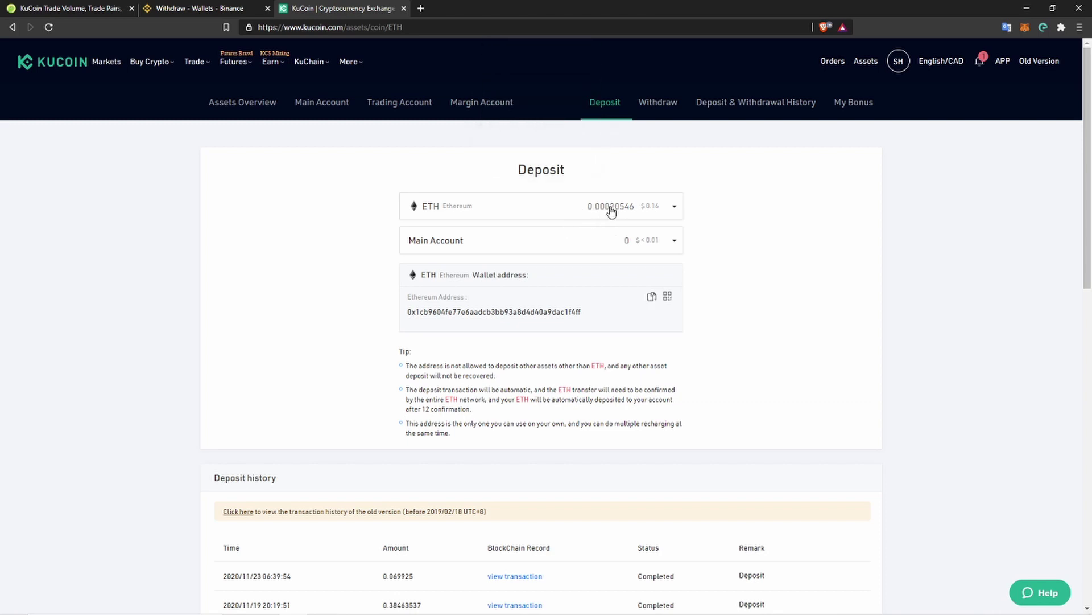
left_click(651, 297)
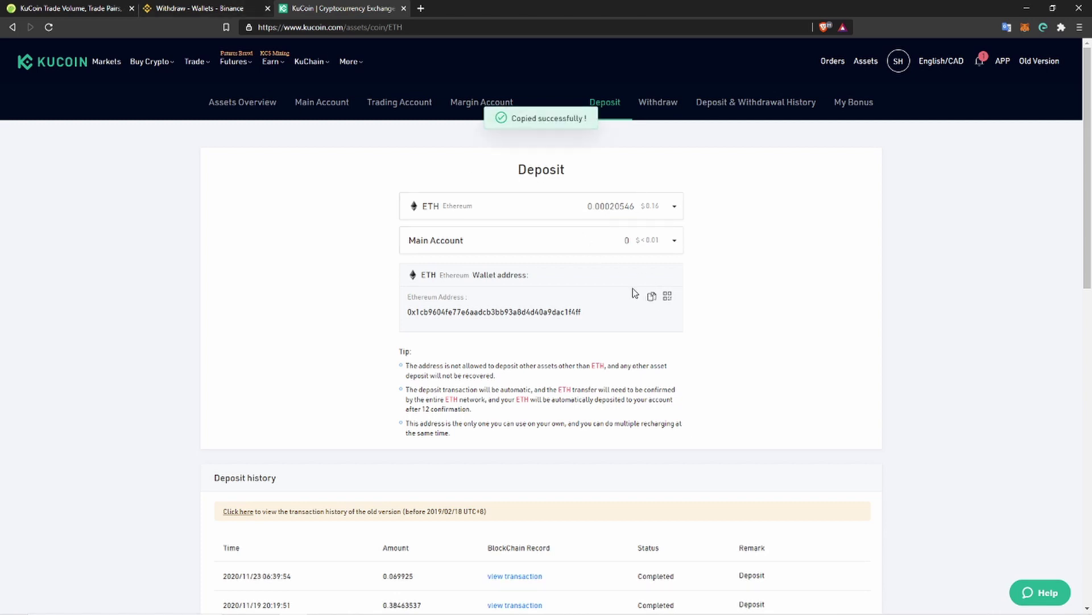
left_click(226, 11)
left_click(646, 286)
Paste the KuCoin address as recipient and choose the Ethereum (ETH) ERC20 network, 0.005 ETH fee.
right_click(667, 280)
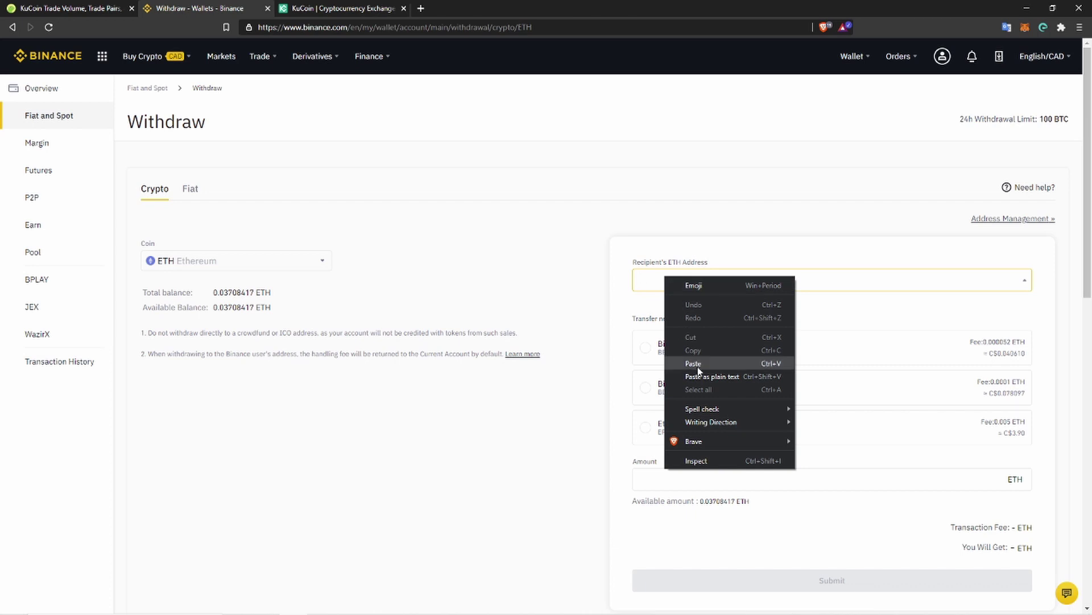
left_click(698, 363)
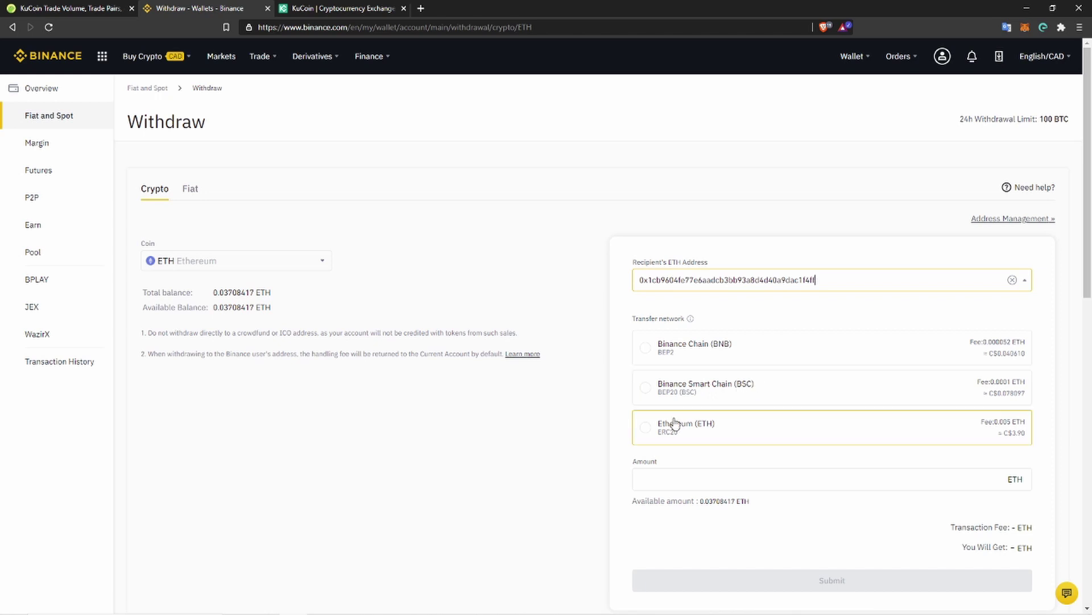
left_click(646, 428)
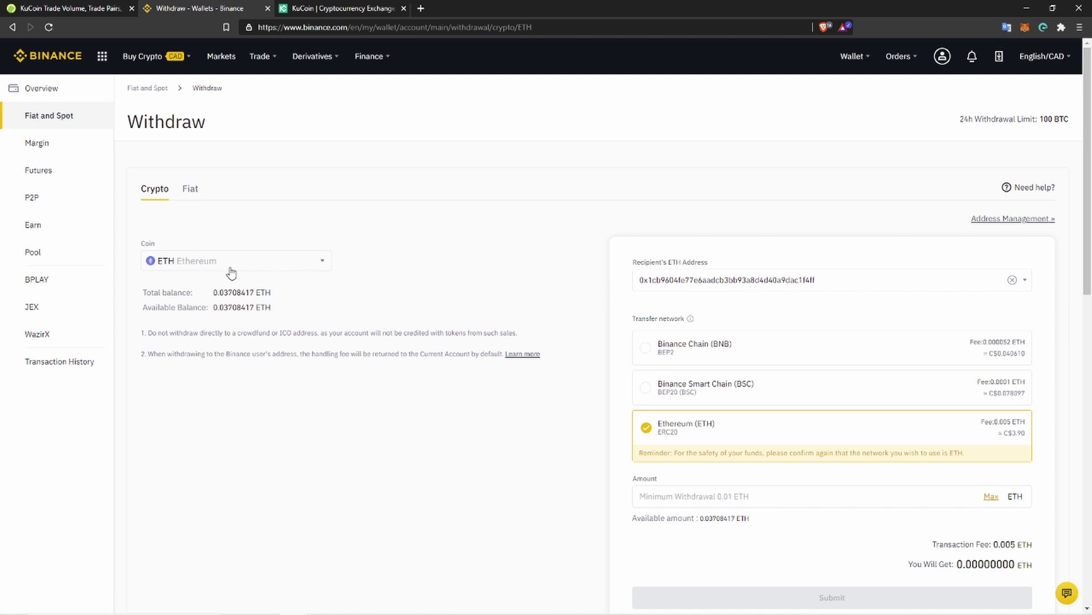
Verify the address against KuCoin and set the amount to the maximum 0.03708417 ETH.
left_click(378, 9)
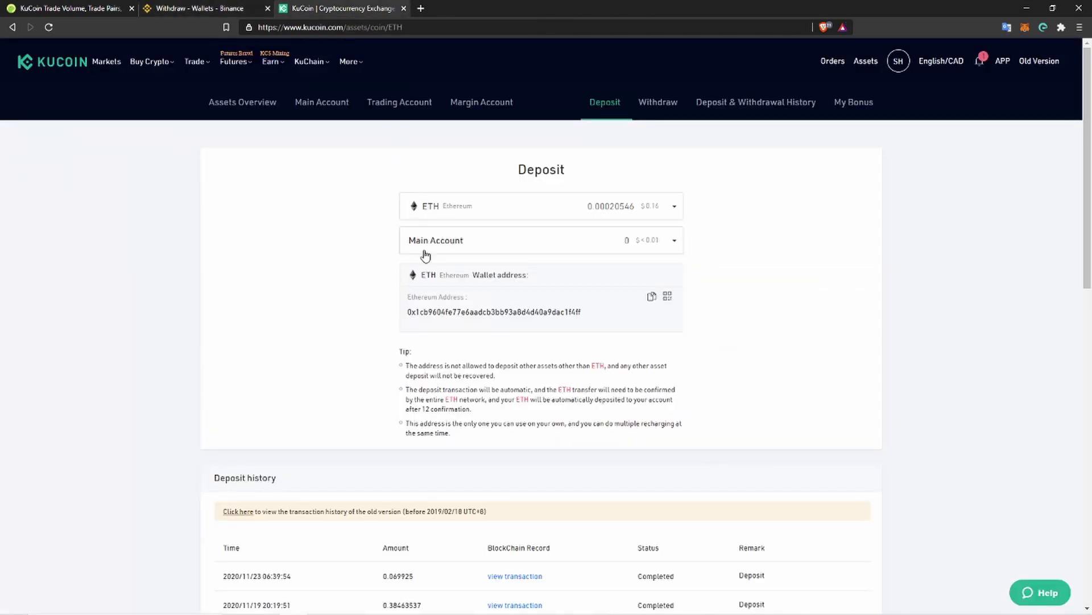
left_click(245, 9)
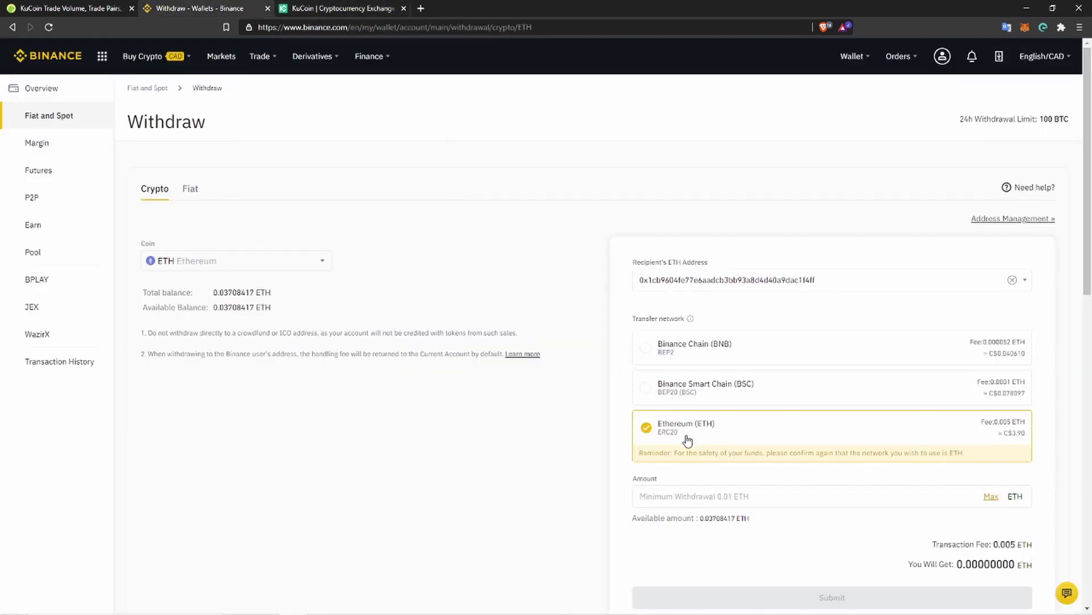
left_click(322, 8)
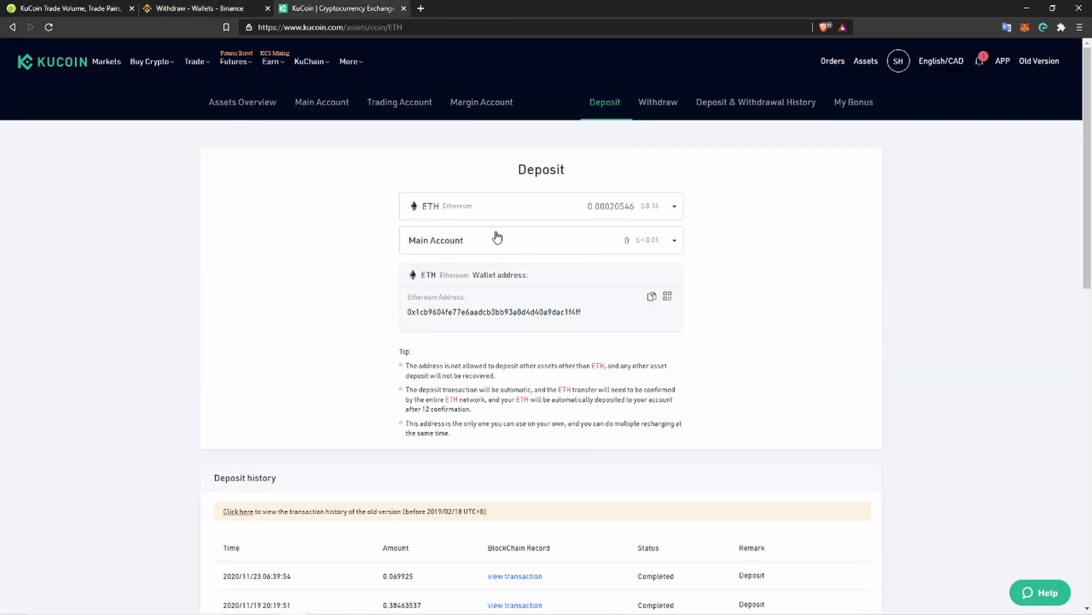
left_click(201, 10)
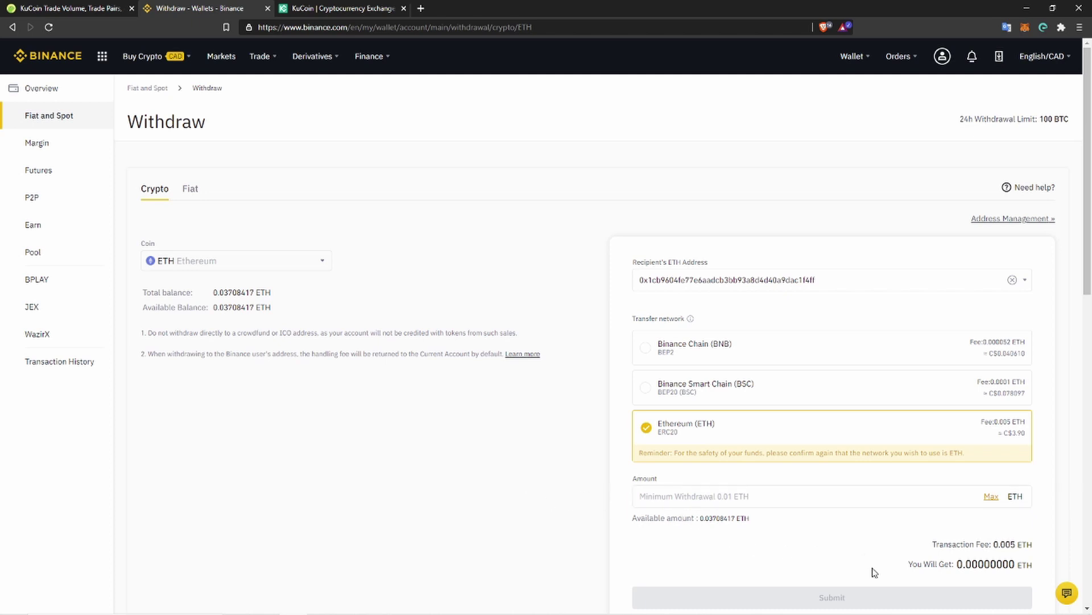
left_click(991, 496)
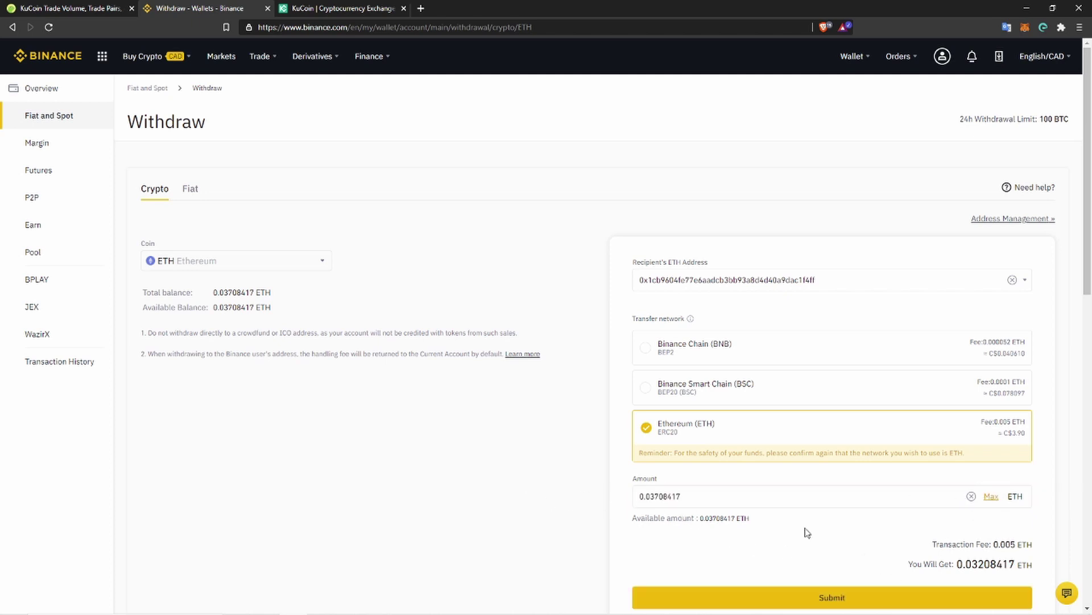
scroll(580, 517, "down", 3)
scroll(540, 509, "up", 1)
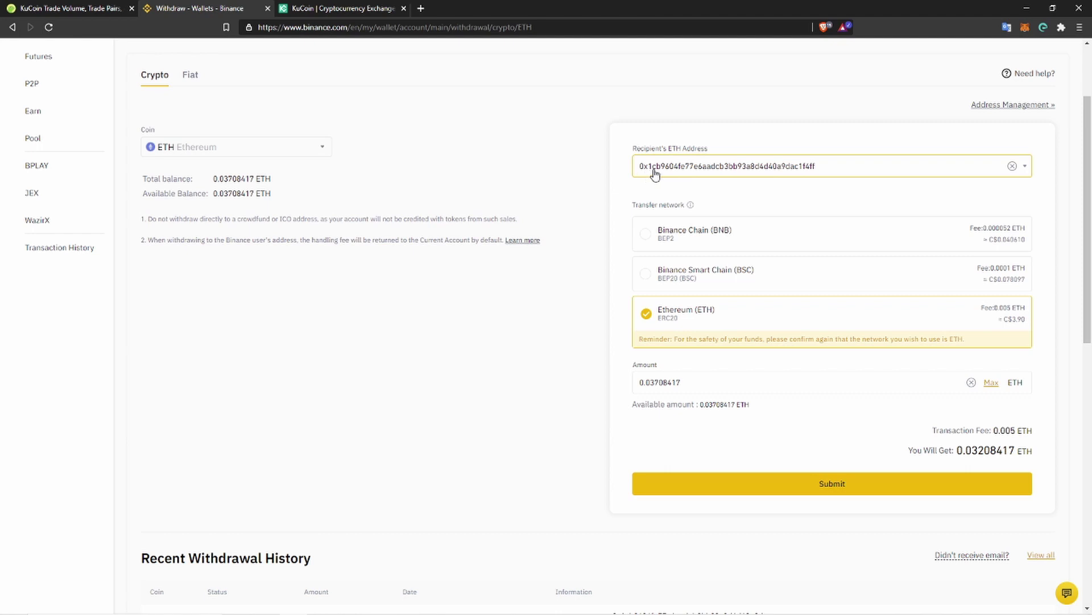
left_click(369, 10)
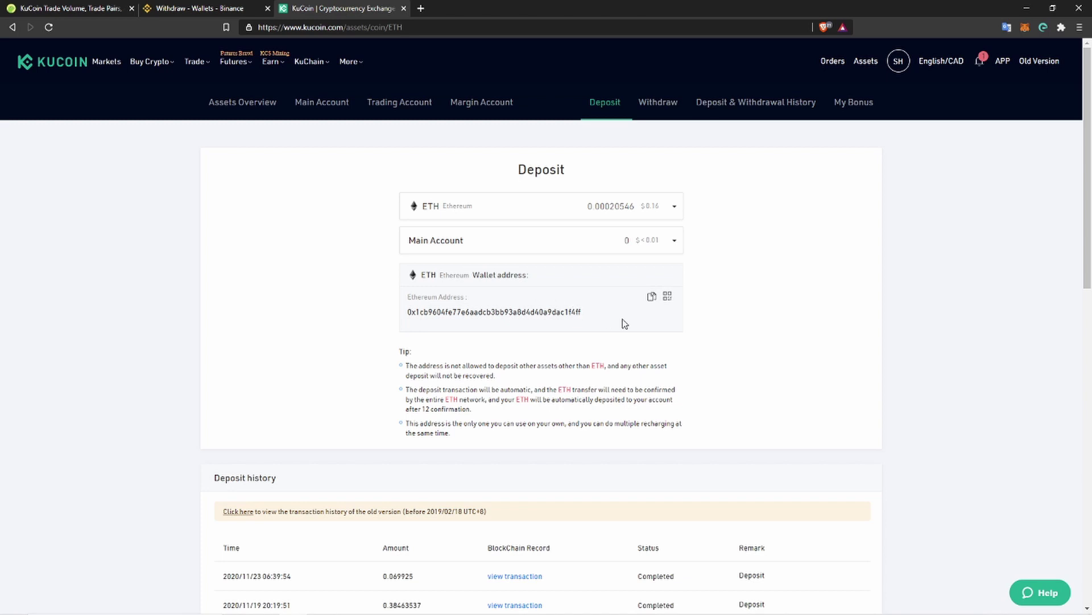
left_click(233, 9)
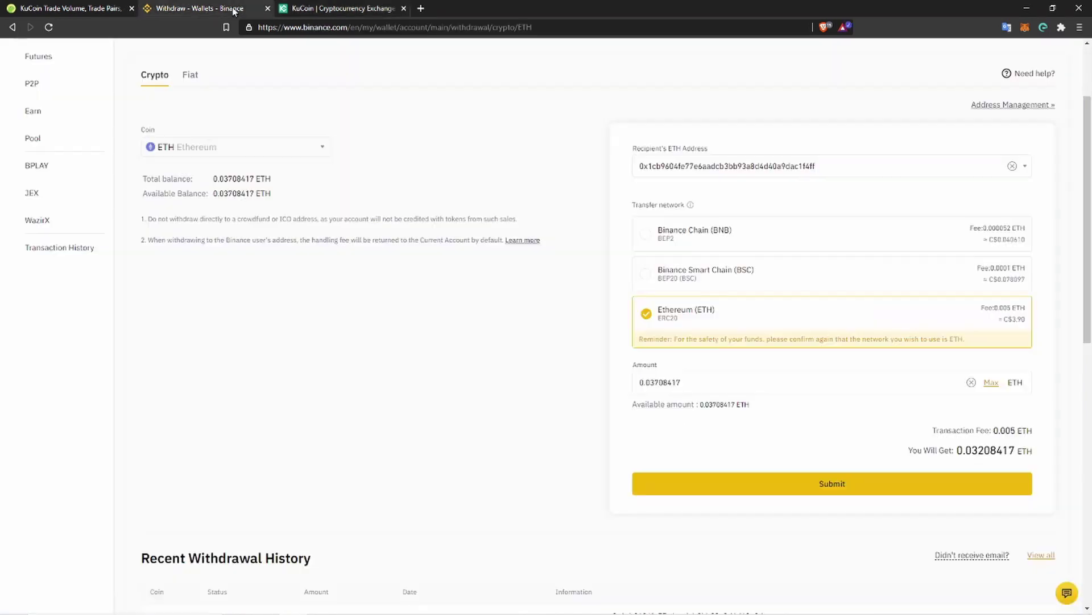
Submit the ETH withdrawal, send the e-mail code, and fill the e-mail and Google code fields.
left_click(919, 490)
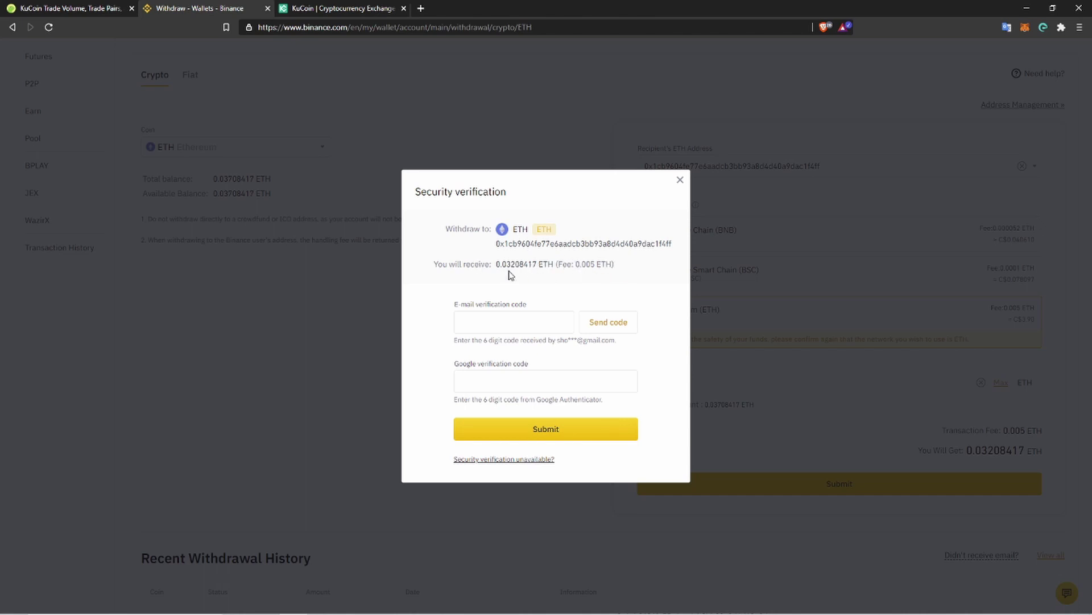
left_click(621, 320)
left_click(537, 312)
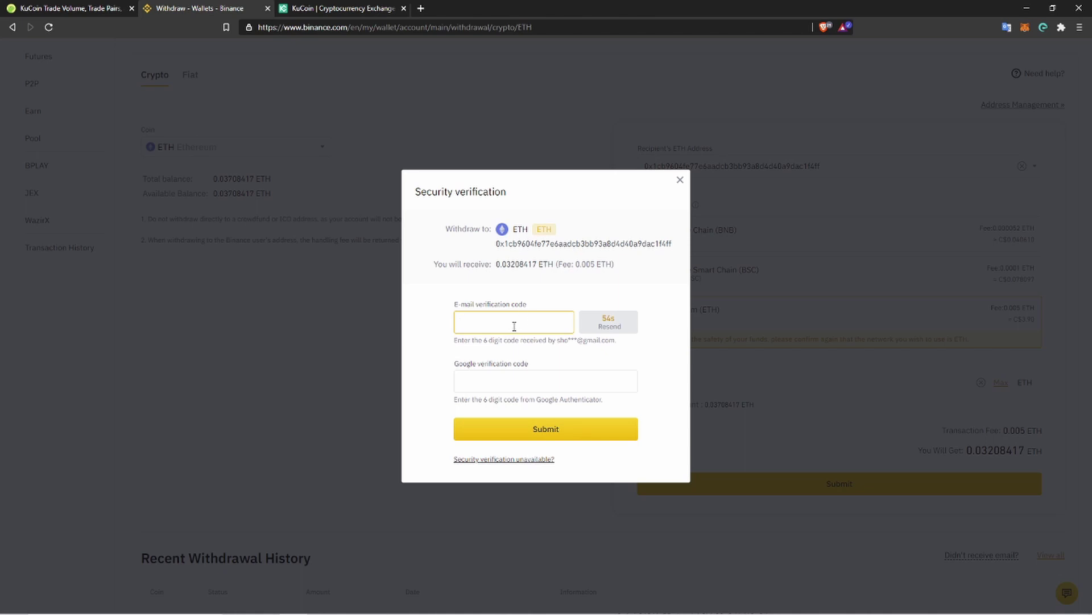
left_click(517, 384)
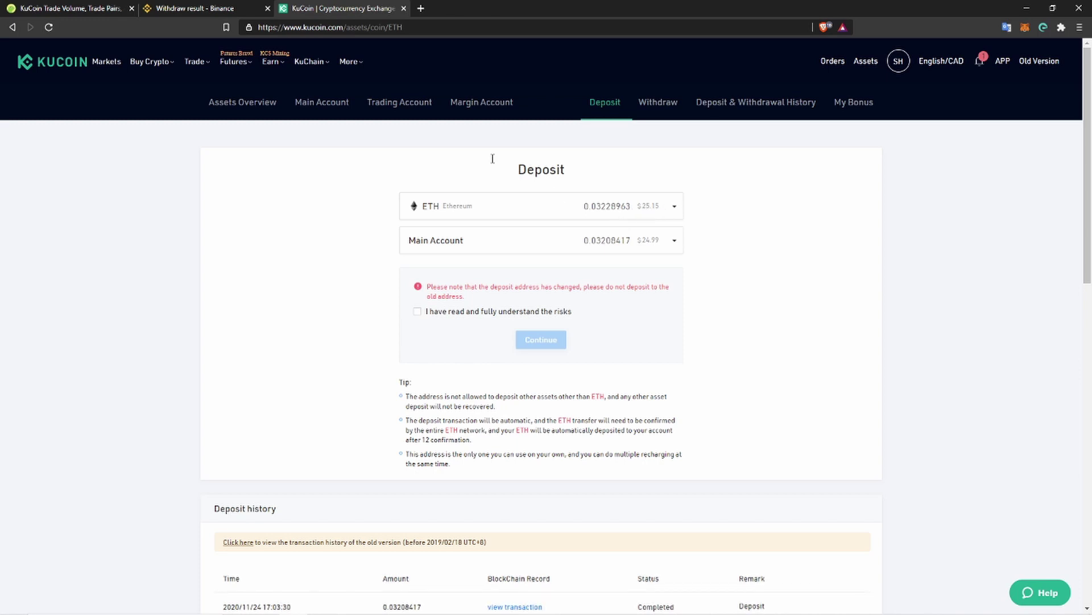
Check Binance's withdrawal result, then confirm via KuCoin notifications that 0.03208417 ETH arrived.
left_click(228, 8)
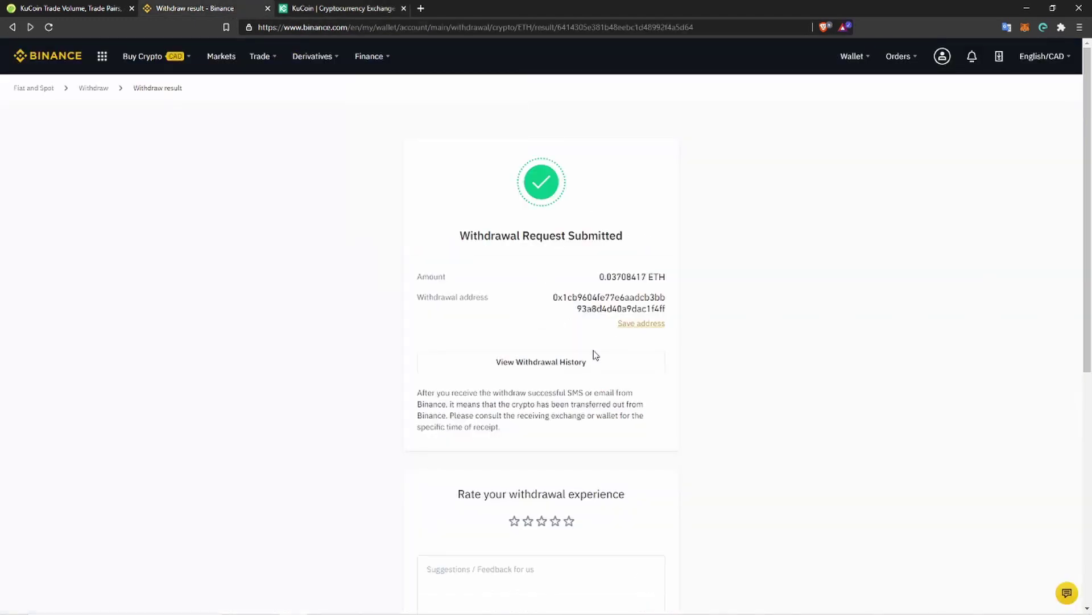
key("ctrl+Tab")
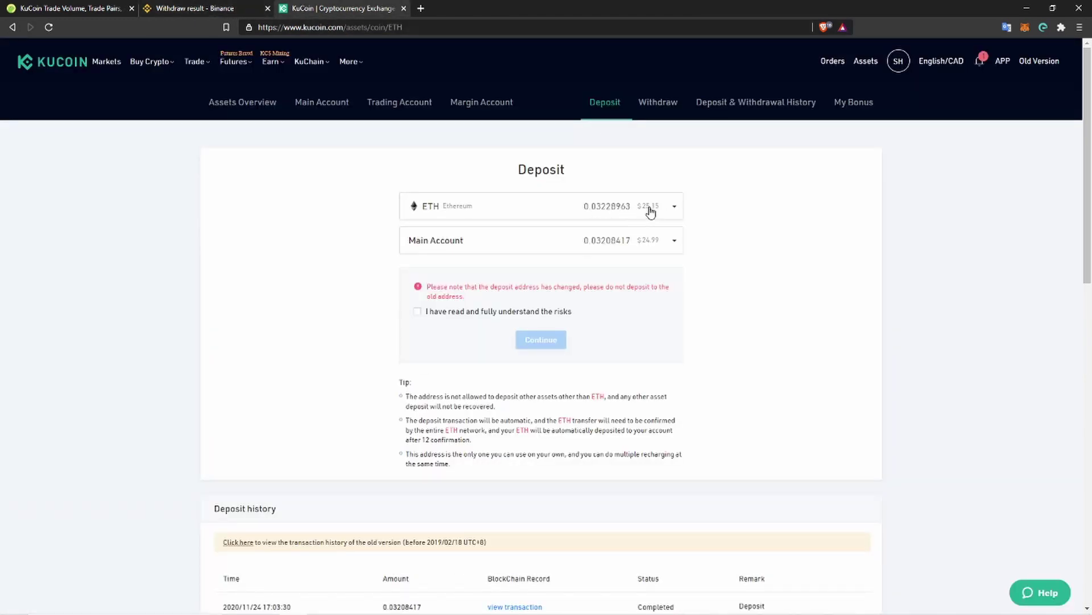
left_click(983, 63)
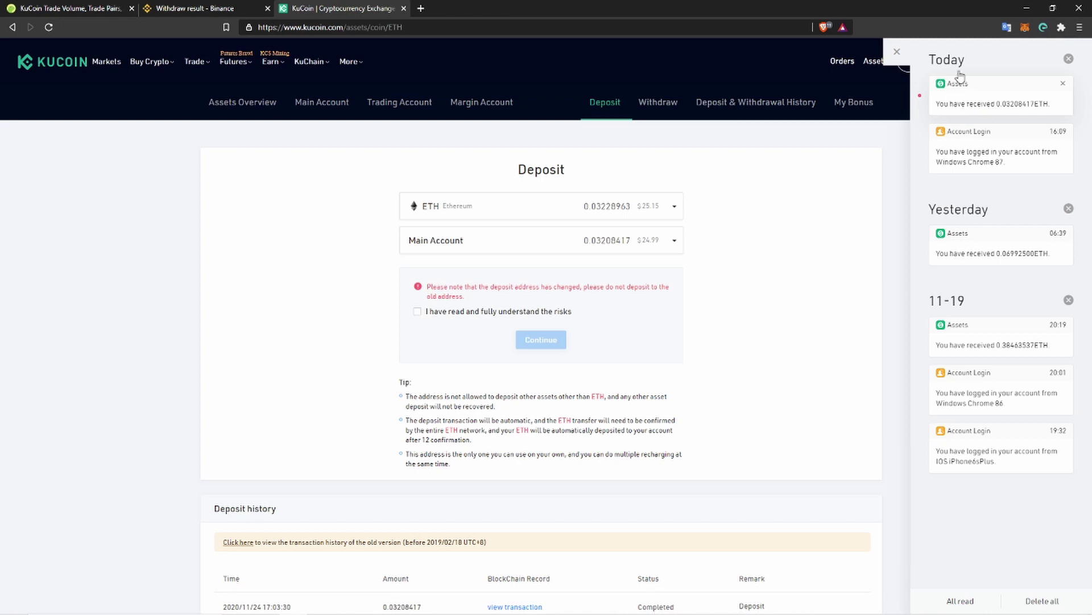
left_click(898, 52)
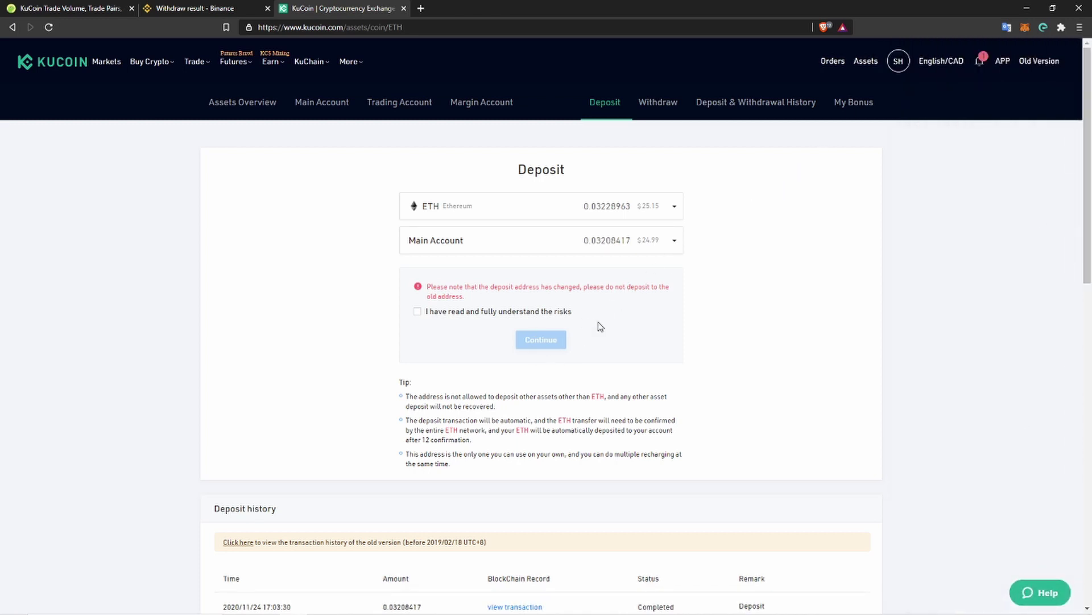